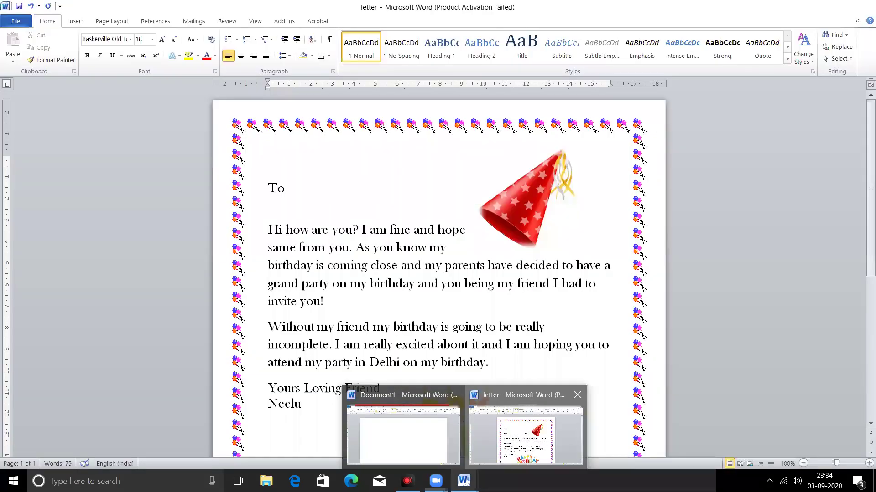
Step: Type 'Info letter' above To and 'Data source - record' on the line below it
{"action": "left_click", "coordinate": [526, 436]}
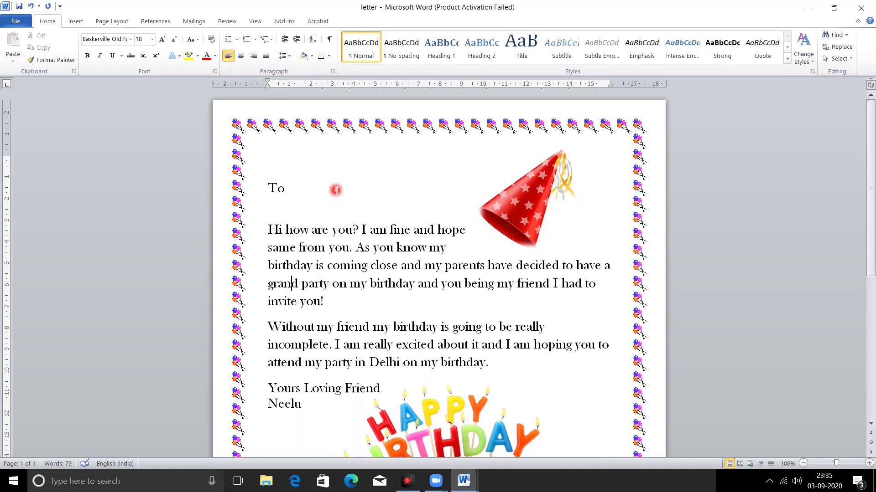
{"action": "left_click", "coordinate": [307, 243]}
{"action": "type", "text": "i"}
{"action": "type", "text": "nfo lete"}
{"action": "key", "text": "BackSpace"}
{"action": "key", "text": "BackSpace"}
{"action": "type", "text": "tter"}
{"action": "key", "text": "Return"}
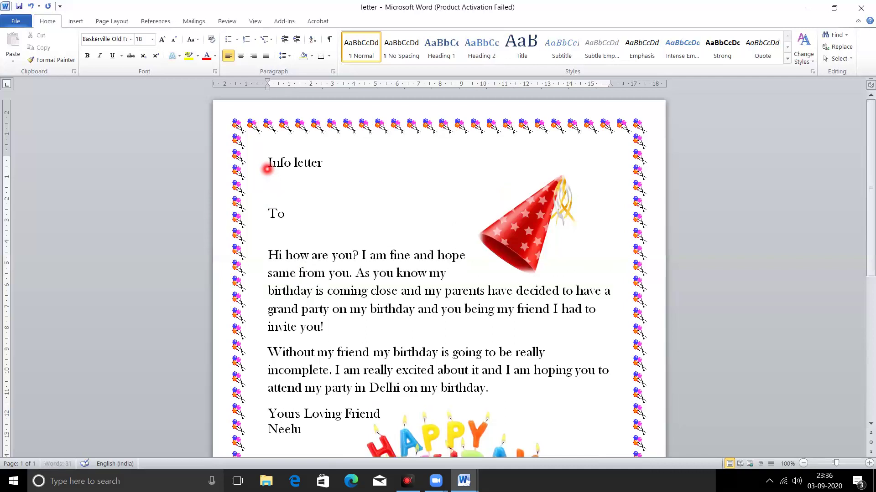
{"action": "type", "text": "data source"}
{"action": "double_click", "coordinate": [274, 190]}
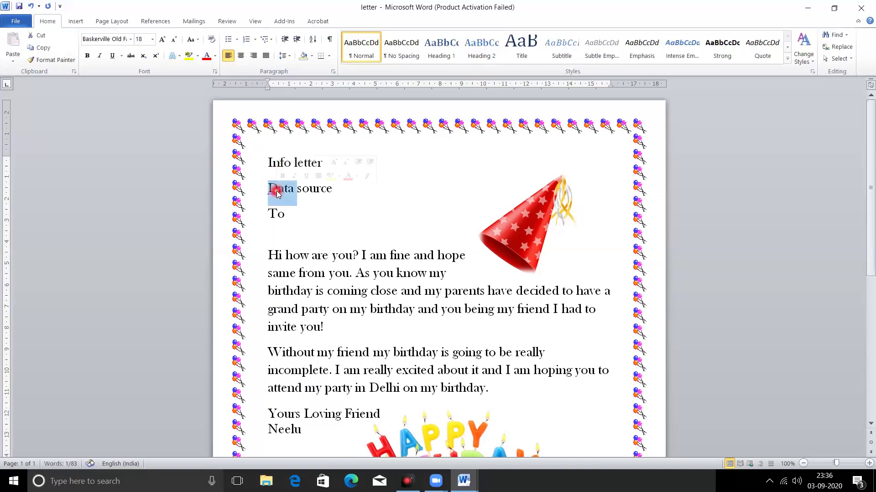
{"action": "double_click", "coordinate": [308, 193]}
{"action": "left_click", "coordinate": [274, 197]}
{"action": "left_click", "coordinate": [273, 197]}
{"action": "left_click", "coordinate": [335, 192]}
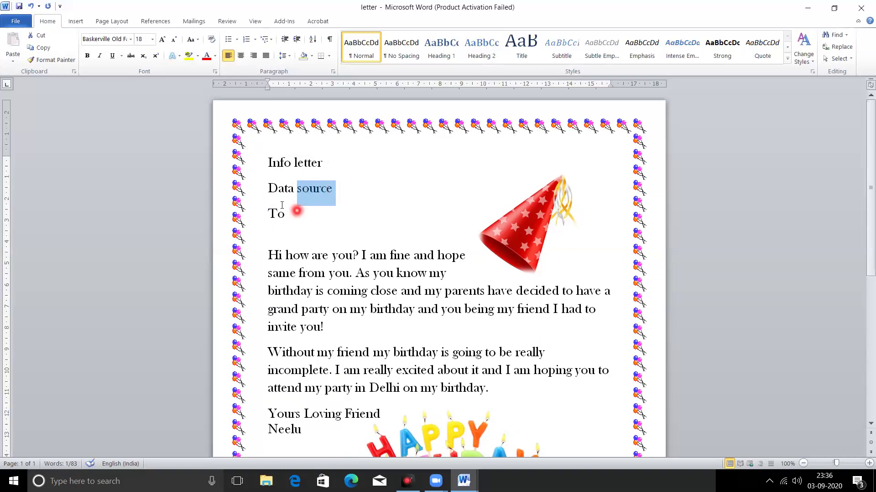
{"action": "left_click", "coordinate": [280, 196]}
{"action": "left_click", "coordinate": [315, 188]}
{"action": "left_click", "coordinate": [348, 186]}
{"action": "type", "text": "- record"}
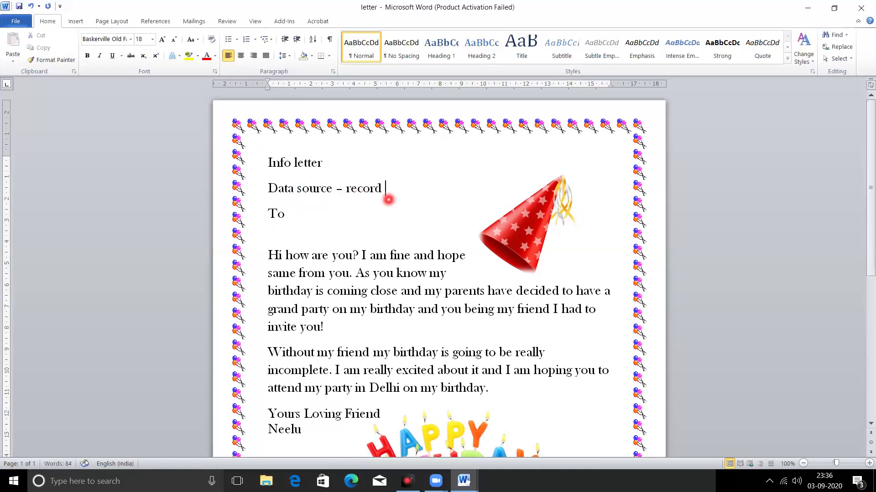
Step: Extend the first line to 'Info letter – invitation letter (main doc.)', correcting the misspelling
{"action": "left_click", "coordinate": [336, 162]}
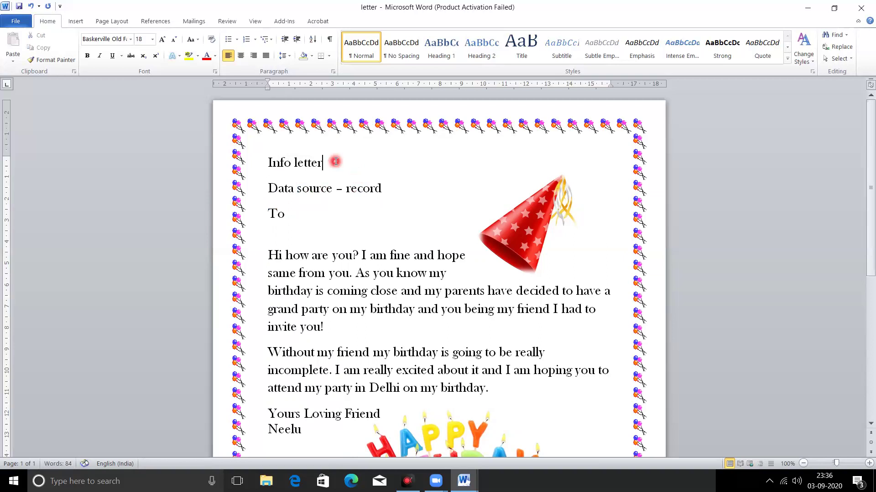
{"action": "type", "text": "-"}
{"action": "type", "text": "m"}
{"action": "type", "text": "vi"}
{"action": "type", "text": "tion"}
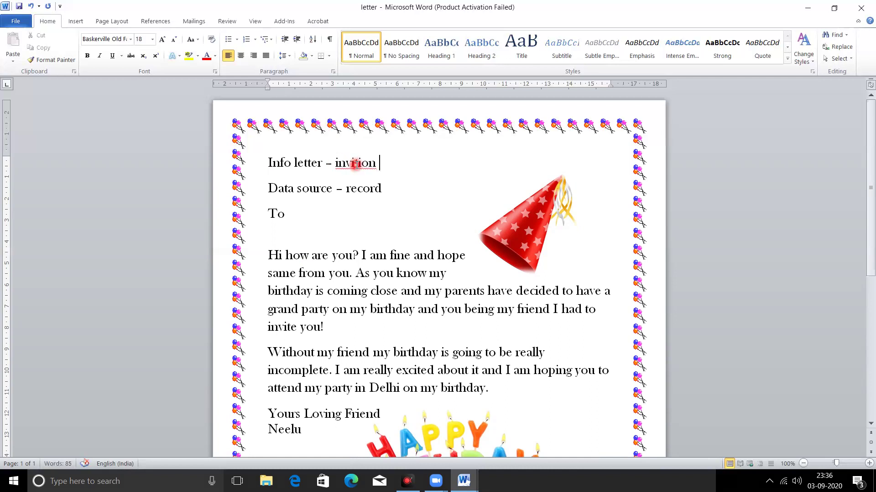
{"action": "right_click", "coordinate": [355, 164]}
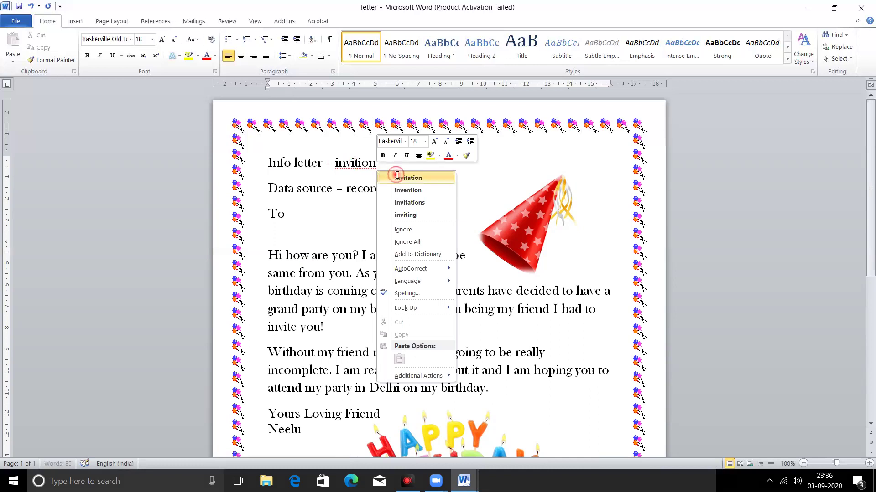
{"action": "left_click", "coordinate": [396, 175]}
{"action": "type", "text": "lete"}
{"action": "key", "text": "BackSpace"}
{"action": "type", "text": "ter"}
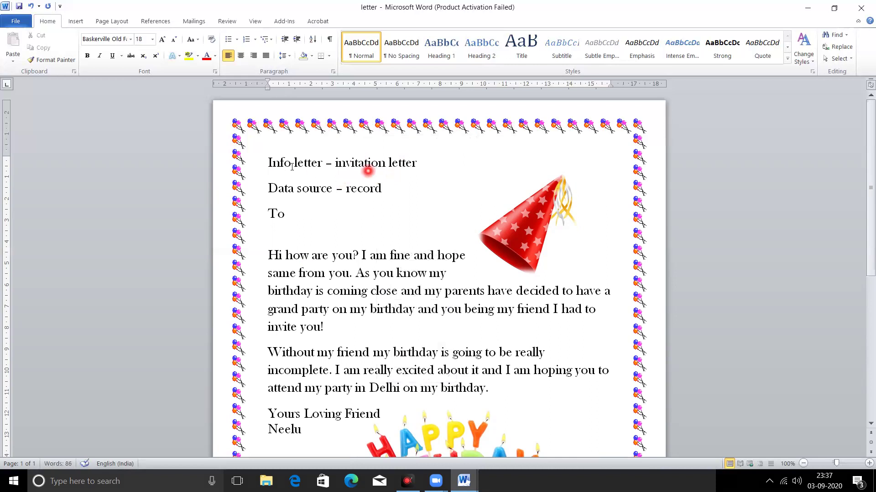
{"action": "type", "text": " (main doc"}
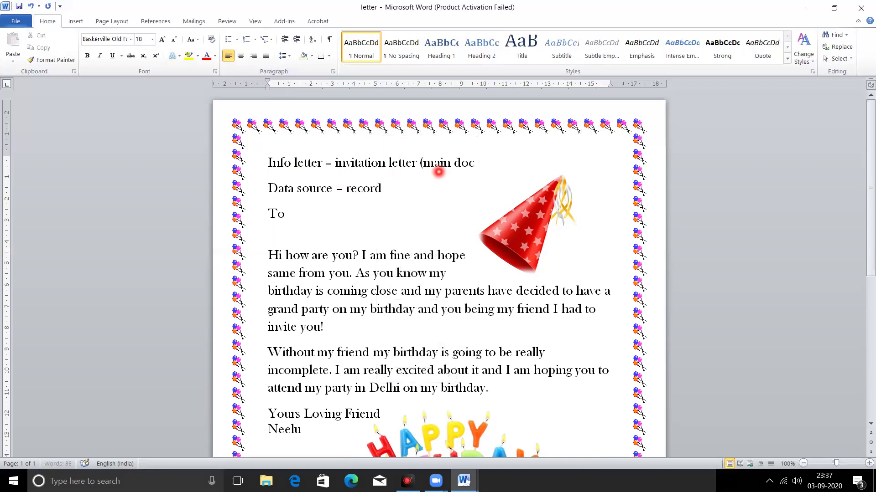
{"action": "type", "text": ".)"}
{"action": "double_click", "coordinate": [427, 164]}
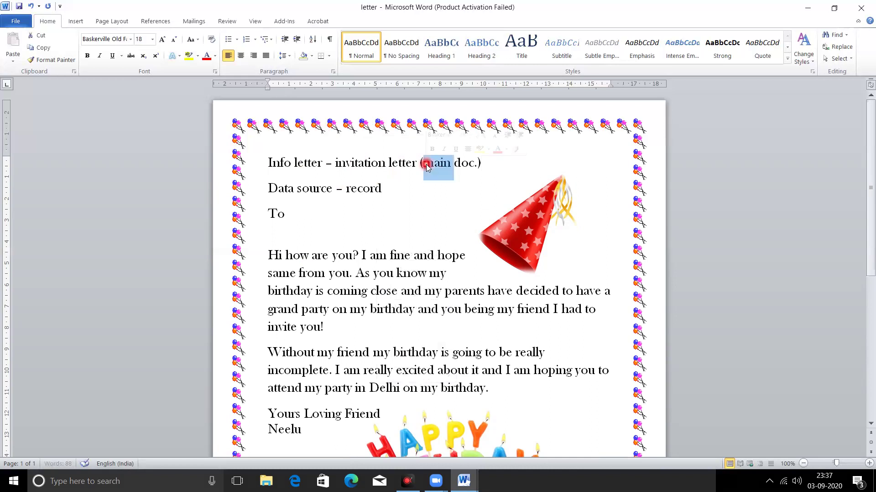
{"action": "double_click", "coordinate": [302, 164]}
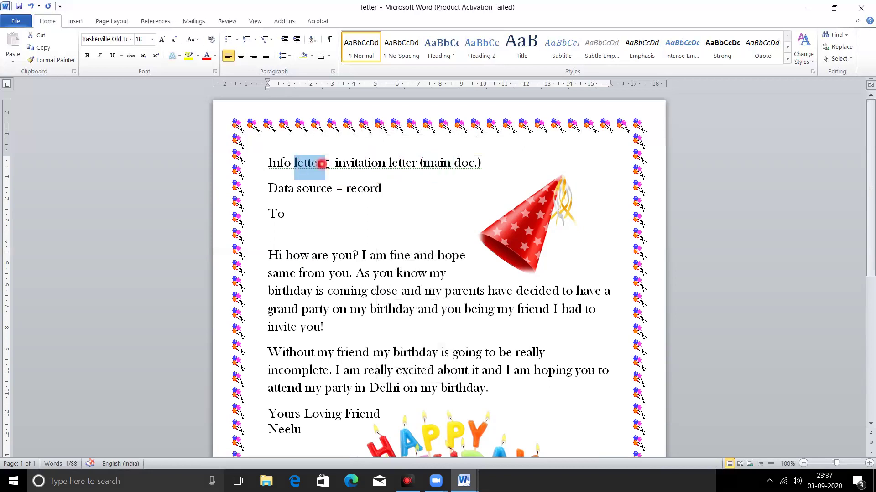
{"action": "left_click", "coordinate": [363, 163]}
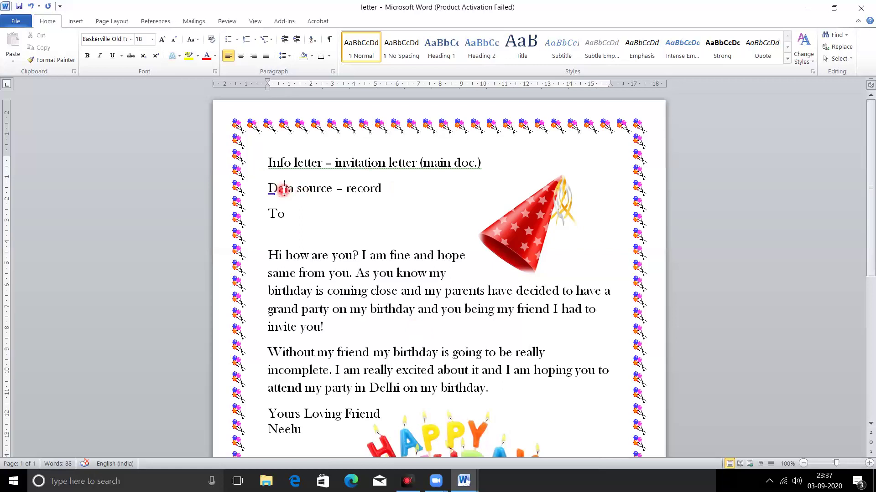
{"action": "double_click", "coordinate": [300, 191]}
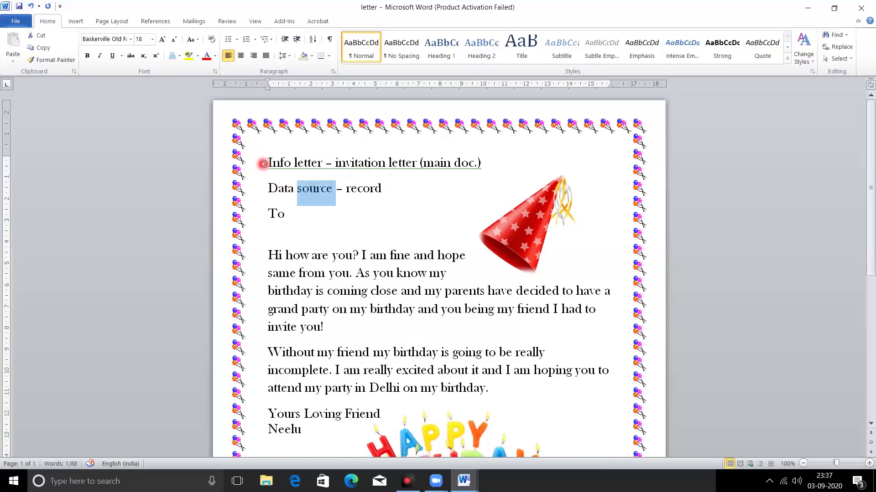
{"action": "left_click", "coordinate": [265, 164]}
Step: Number the two note lines as a list, then select and delete both lines
{"action": "type", "text": "1. "}
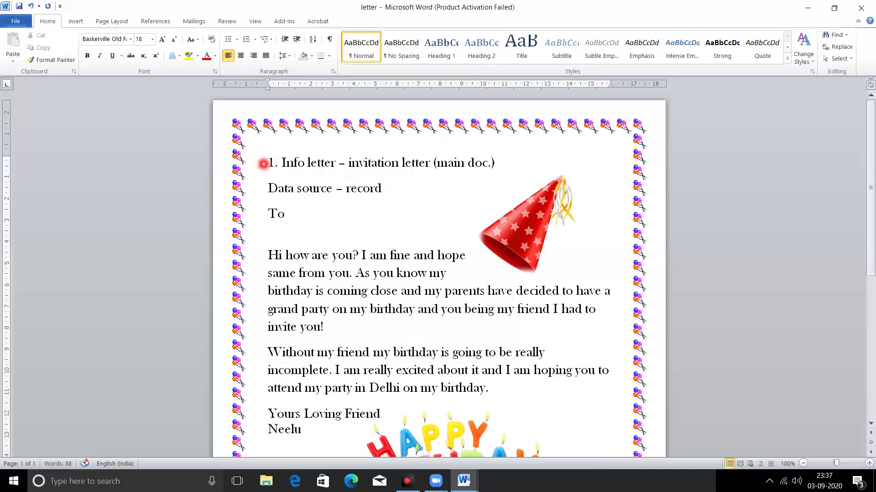
{"action": "type", "text": "2."}
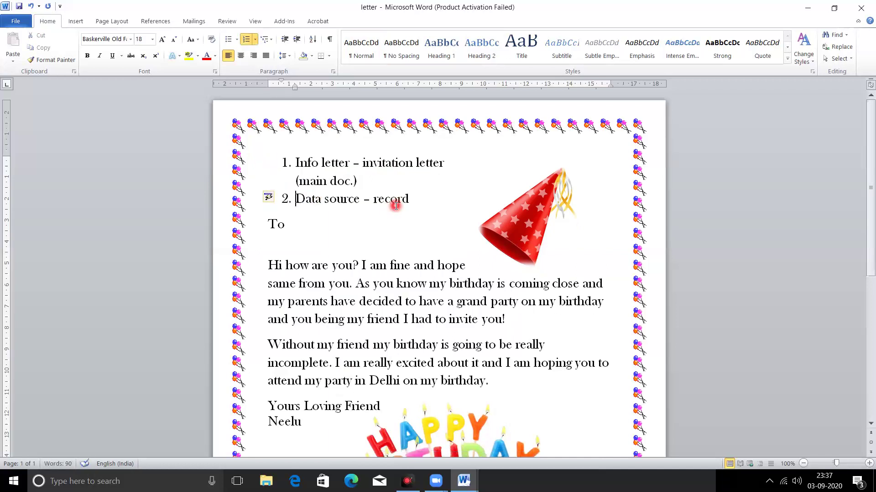
{"action": "left_click", "coordinate": [396, 206]}
{"action": "double_click", "coordinate": [325, 164]}
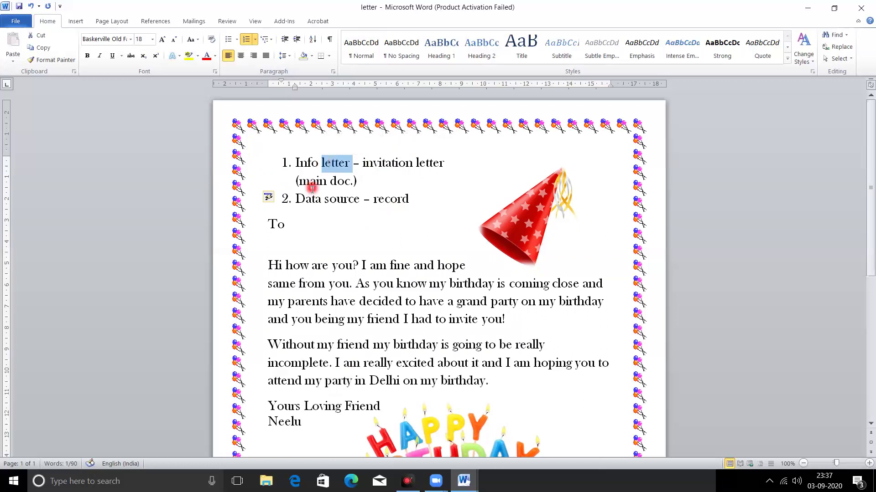
{"action": "double_click", "coordinate": [311, 199]}
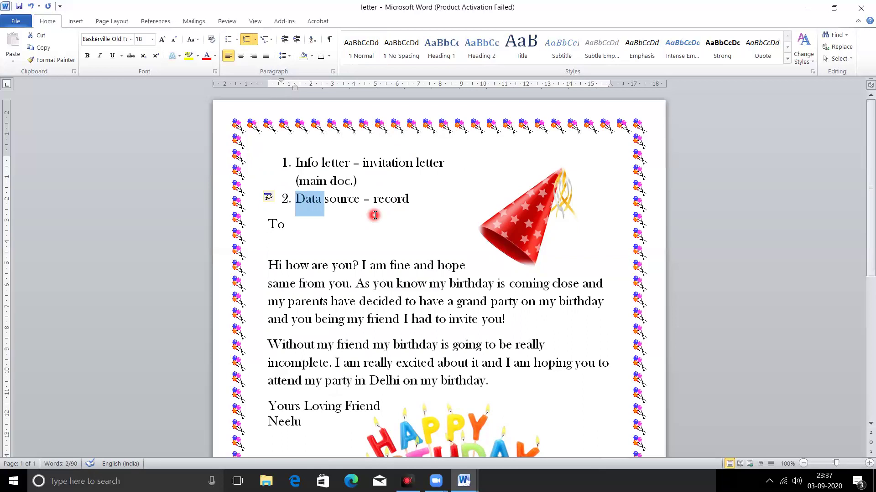
{"action": "left_click_drag", "start_coordinate": [409, 201], "coordinate": [305, 165]}
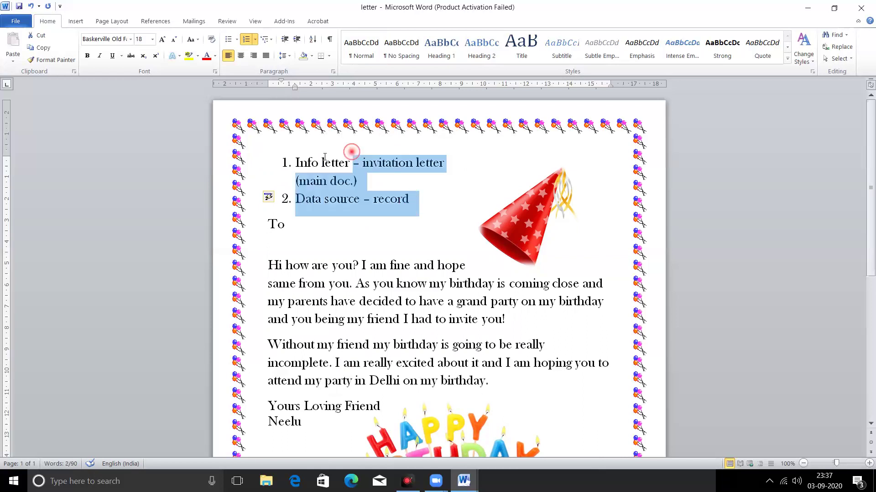
{"action": "key", "text": "Delete"}
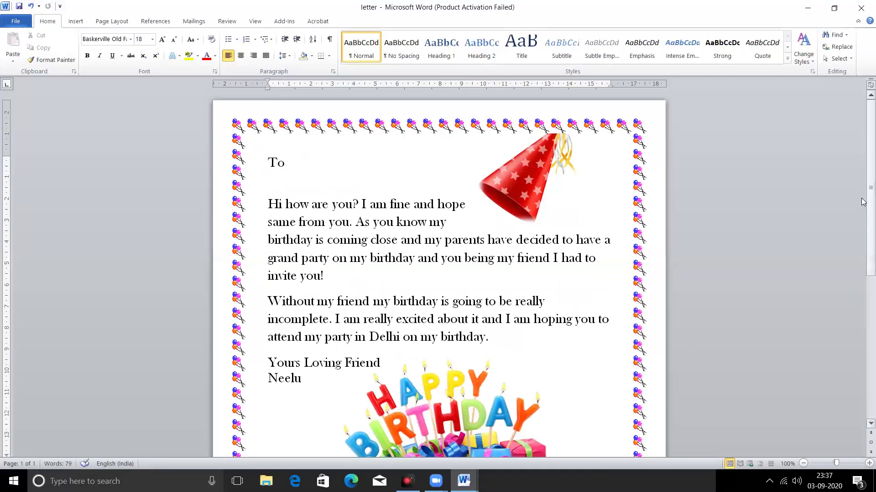
{"action": "scroll", "coordinate": [863, 215], "scroll_direction": "down", "scroll_amount": 3}
{"action": "scroll", "coordinate": [863, 292], "scroll_direction": "down", "scroll_amount": 6}
{"action": "scroll", "coordinate": [863, 292], "scroll_direction": "up", "scroll_amount": 6}
{"action": "scroll", "coordinate": [863, 211], "scroll_direction": "up", "scroll_amount": 3}
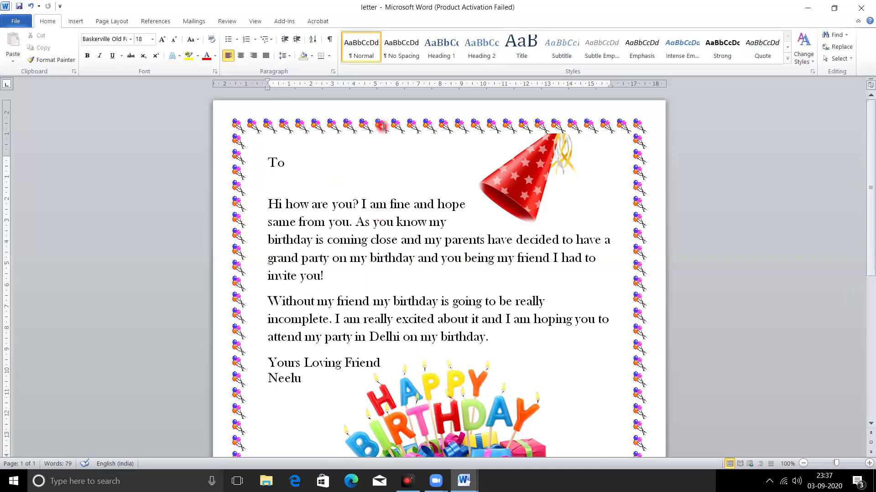
{"action": "left_click", "coordinate": [537, 199]}
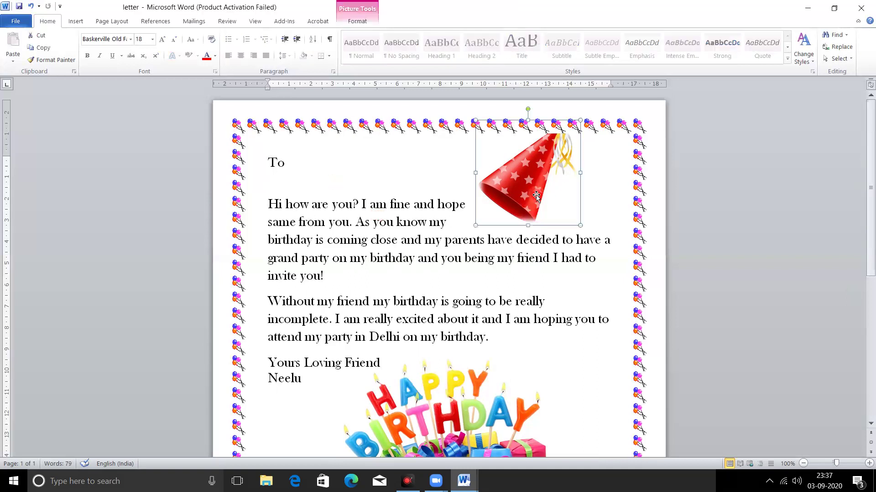
{"action": "left_click", "coordinate": [460, 399]}
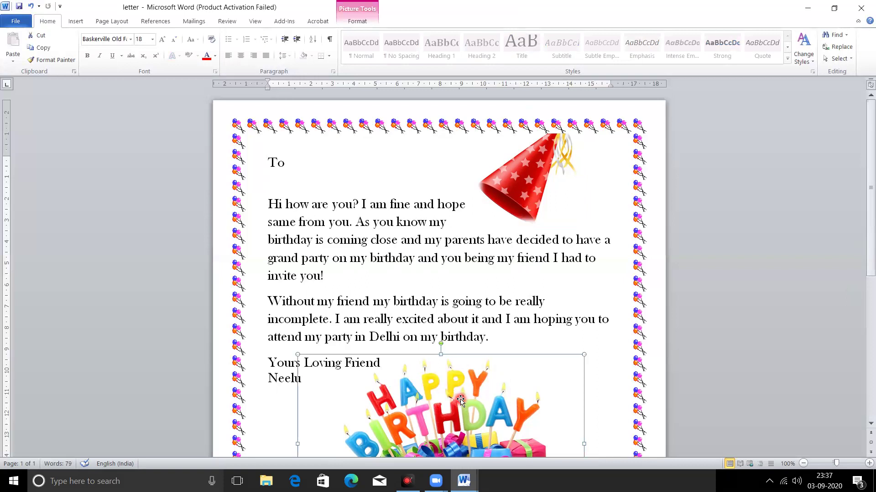
{"action": "left_click", "coordinate": [521, 184]}
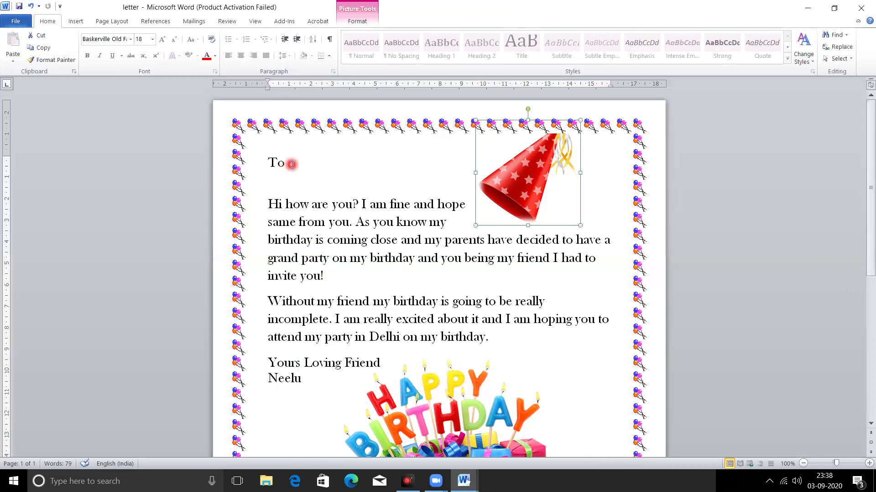
{"action": "left_click", "coordinate": [274, 188]}
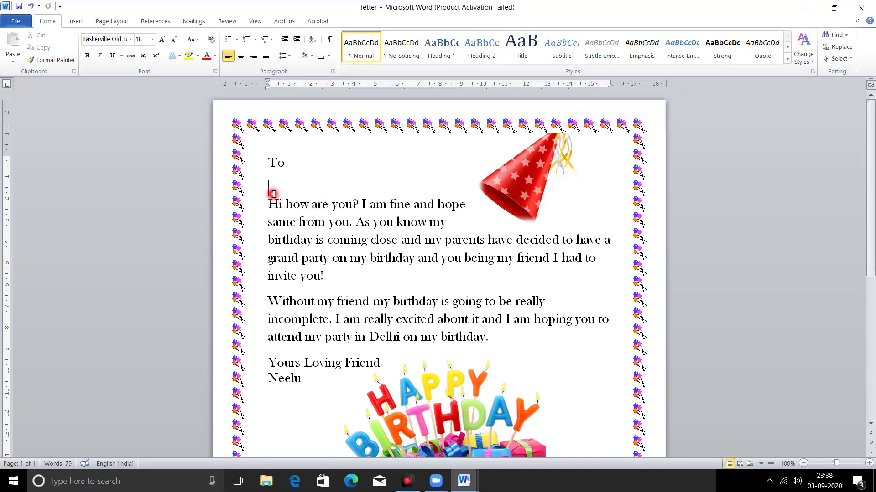
{"action": "left_click", "coordinate": [277, 364]}
{"action": "left_click", "coordinate": [280, 173]}
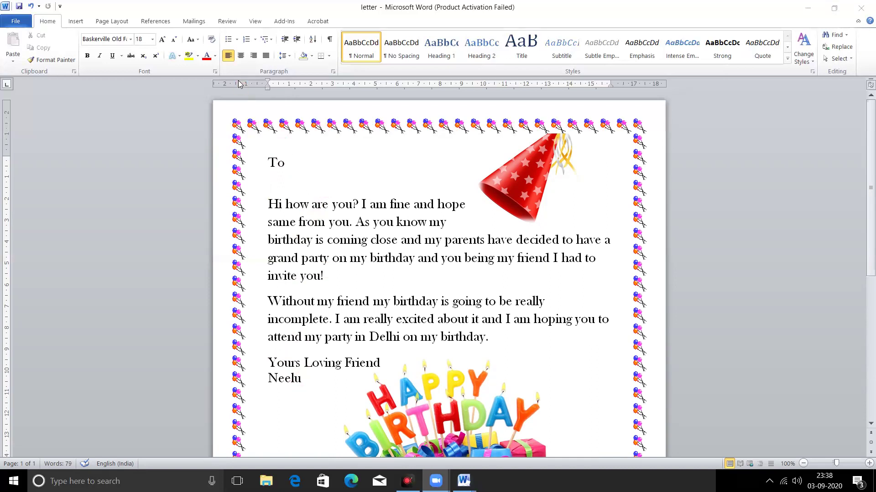
Step: Make the invitation a Letters mail merge and show the Select Recipients options
{"action": "left_click", "coordinate": [196, 24]}
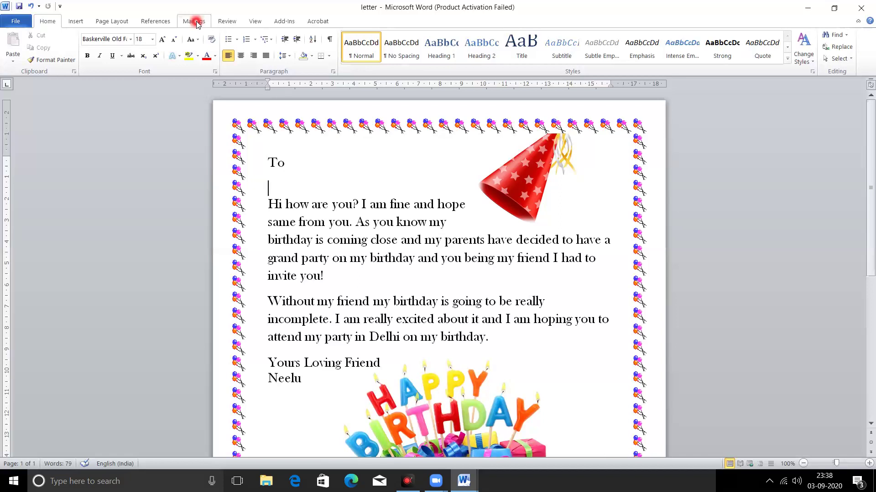
{"action": "left_click", "coordinate": [197, 23]}
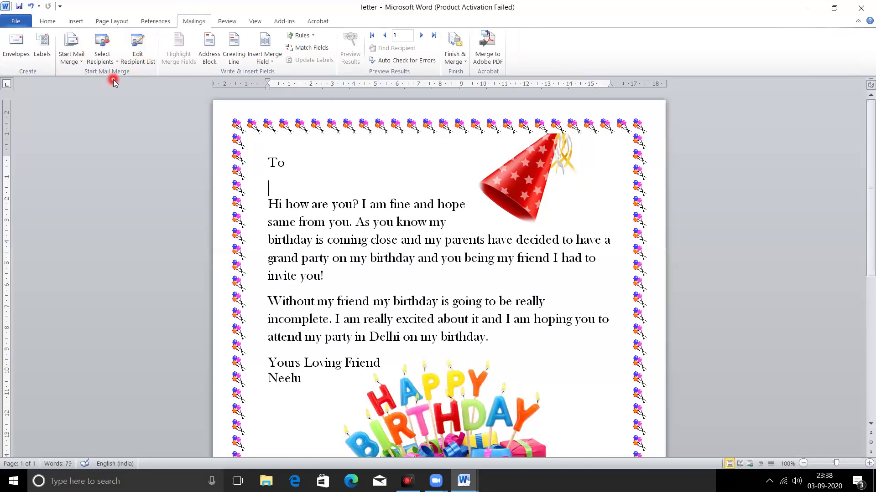
{"action": "left_click", "coordinate": [82, 63]}
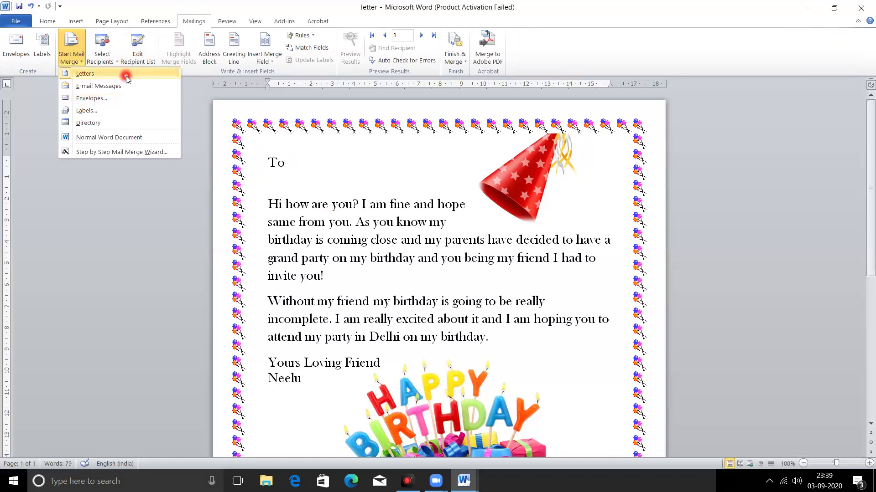
{"action": "left_click", "coordinate": [126, 77]}
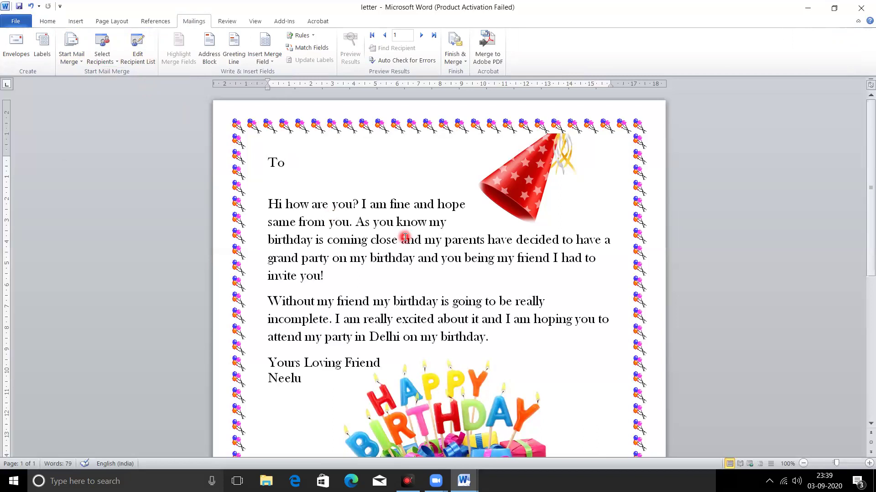
{"action": "left_click", "coordinate": [113, 68]}
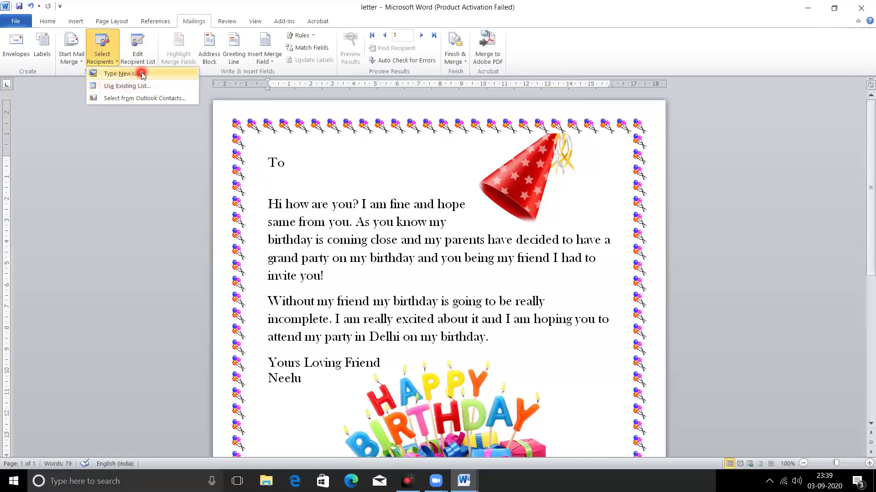
Step: Start a new recipient list and remove its Work Phone and Country or Region columns
{"action": "left_click", "coordinate": [142, 74]}
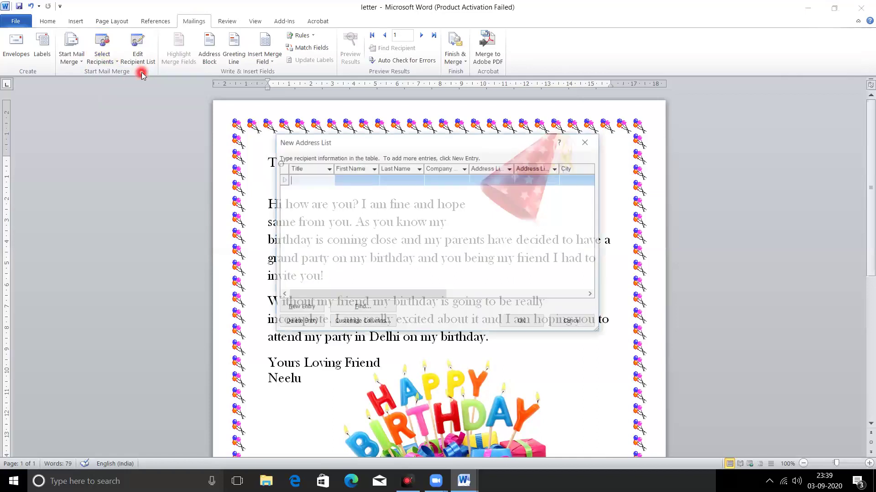
{"action": "left_click", "coordinate": [314, 142]}
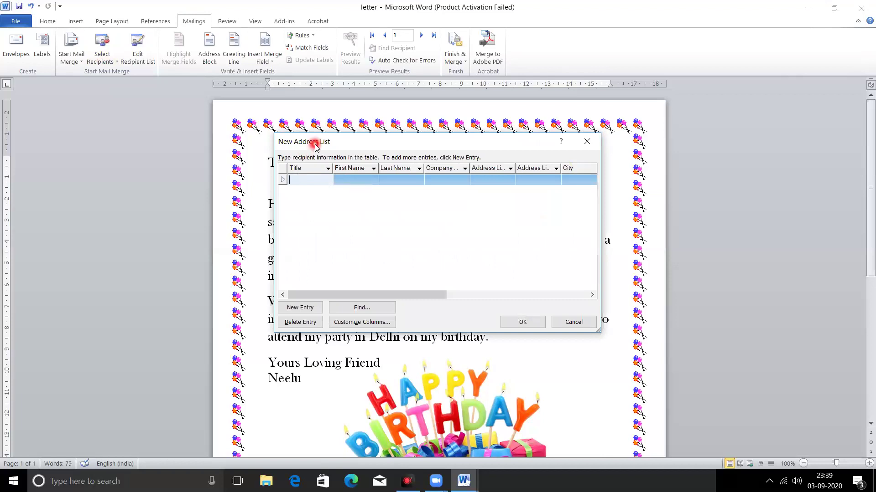
{"action": "left_click_drag", "start_coordinate": [314, 143], "coordinate": [446, 158]}
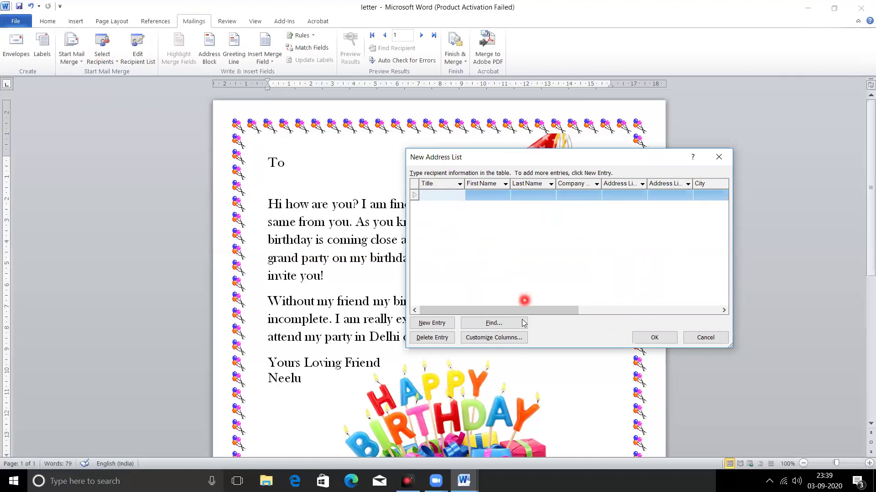
{"action": "left_click", "coordinate": [509, 342]}
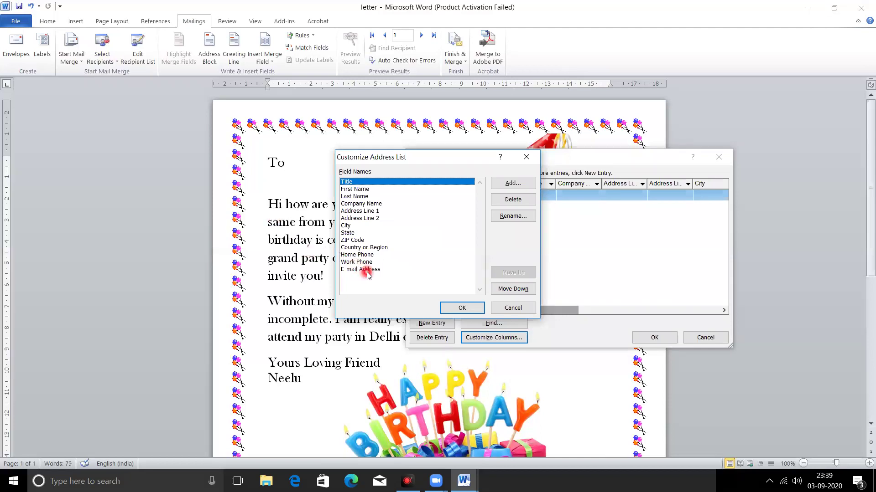
{"action": "left_click", "coordinate": [367, 271]}
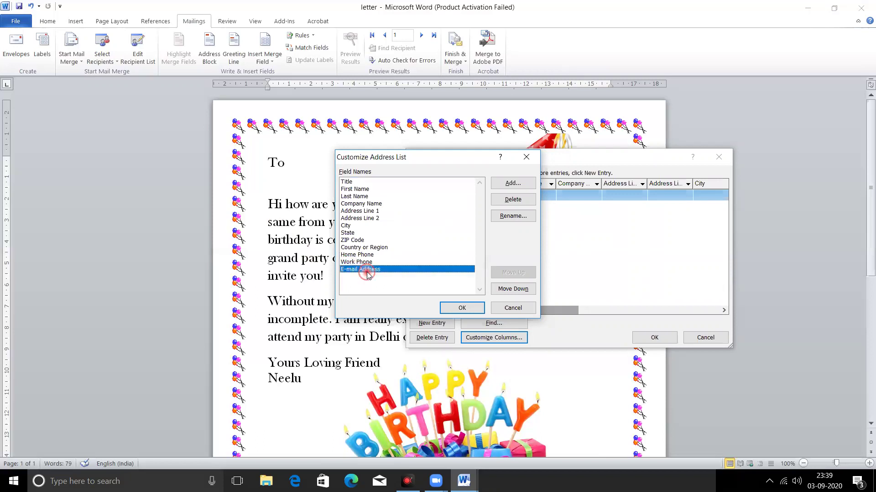
{"action": "left_click", "coordinate": [367, 263]}
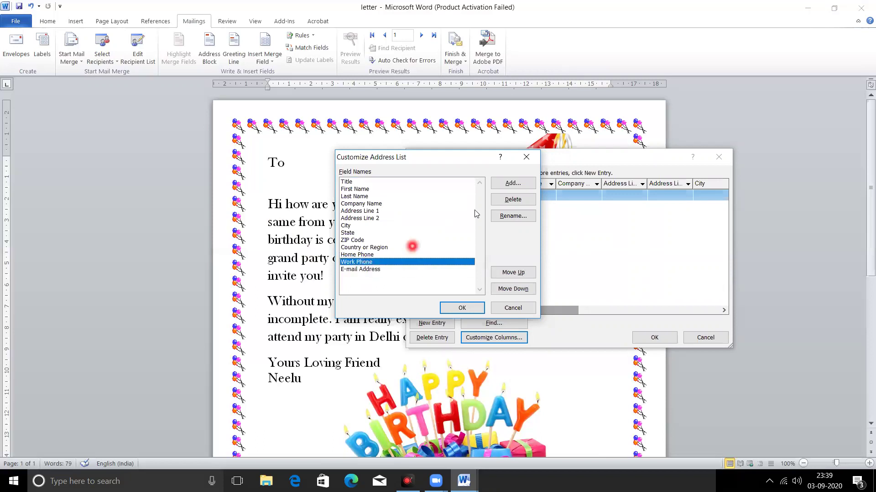
{"action": "left_click", "coordinate": [513, 199]}
{"action": "left_click", "coordinate": [419, 268]}
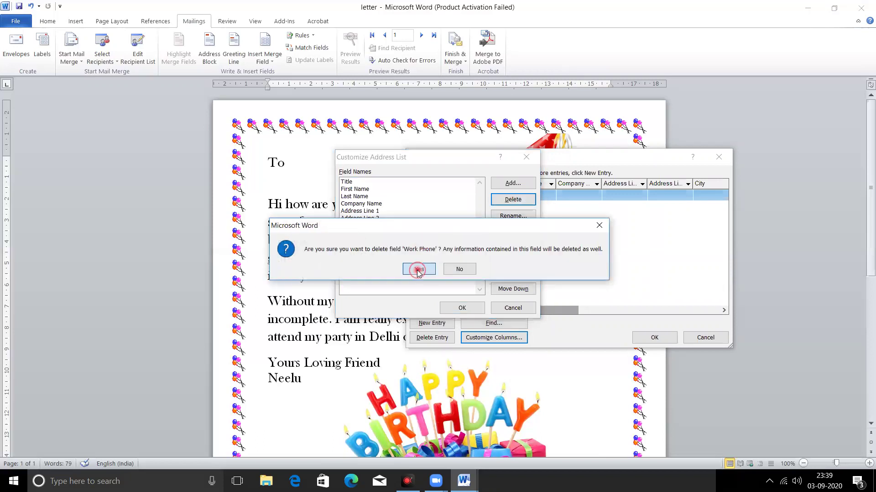
{"action": "left_click", "coordinate": [374, 247]}
{"action": "left_click", "coordinate": [513, 199]}
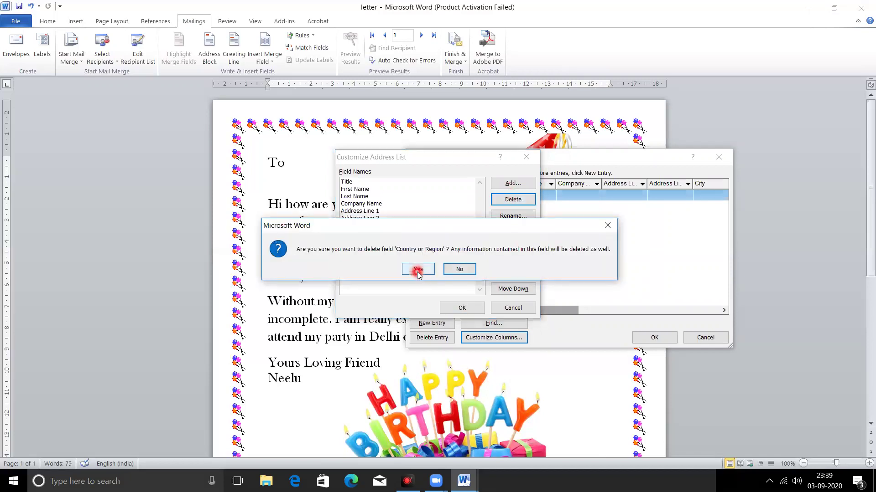
{"action": "left_click", "coordinate": [417, 269]}
Step: Remove the Address Line 2 and Title columns from the address list
{"action": "left_click", "coordinate": [370, 218]}
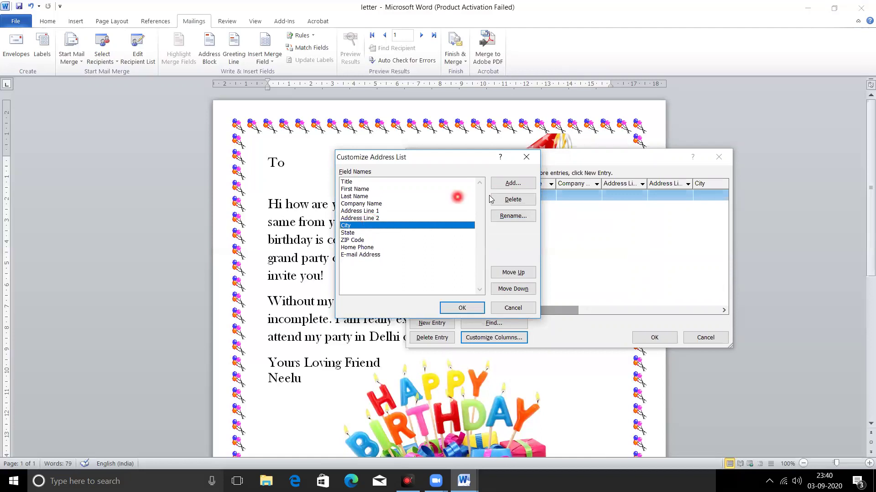
{"action": "left_click", "coordinate": [517, 200]}
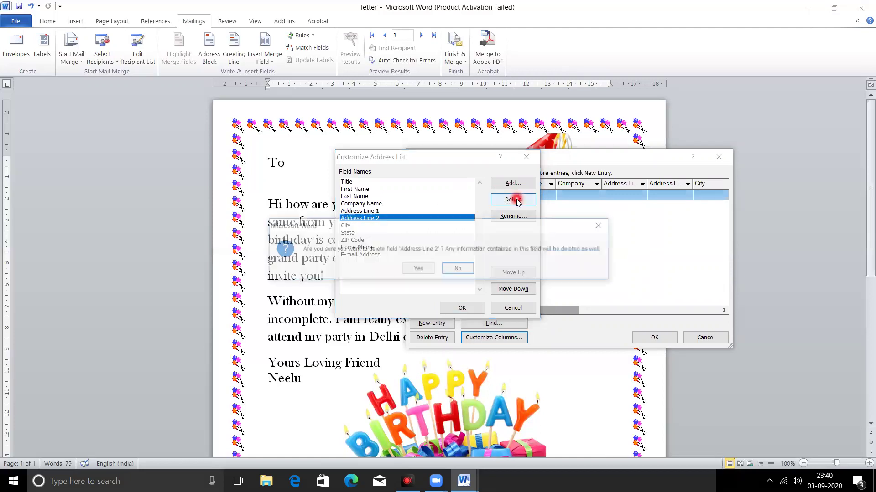
{"action": "left_click", "coordinate": [415, 269]}
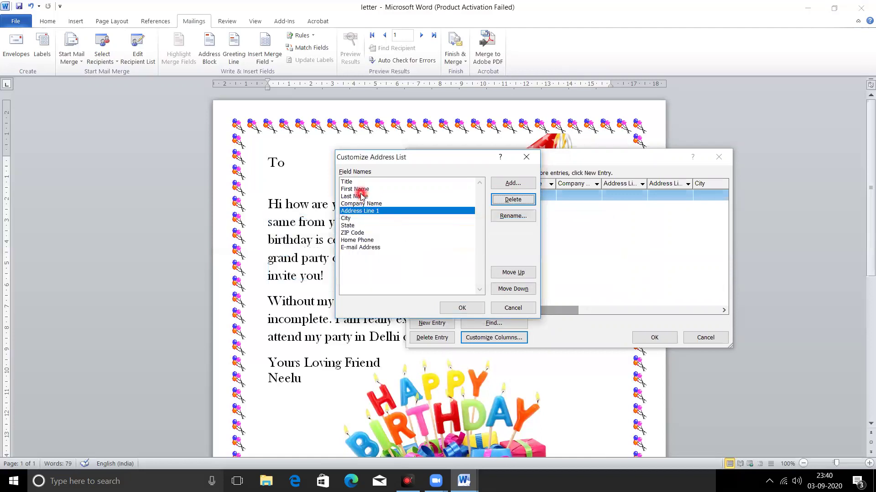
{"action": "left_click", "coordinate": [348, 184]}
{"action": "left_click", "coordinate": [512, 200]}
{"action": "left_click", "coordinate": [418, 269]}
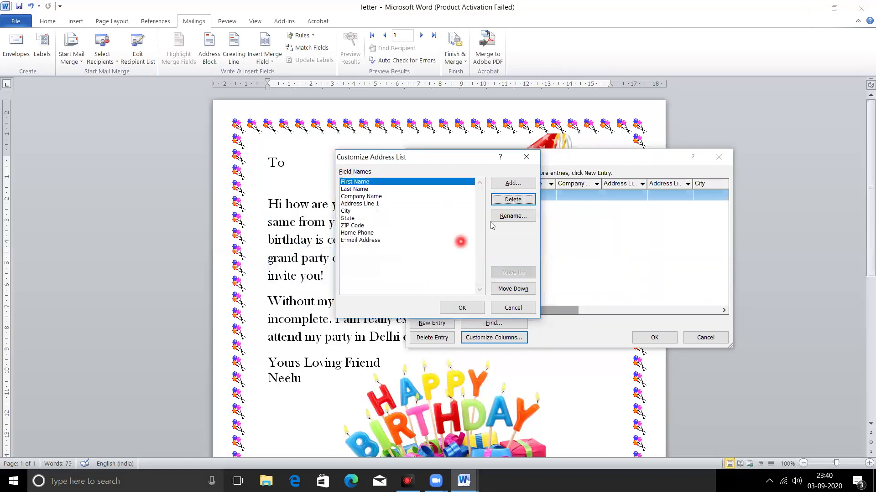
{"action": "left_click", "coordinate": [530, 184]}
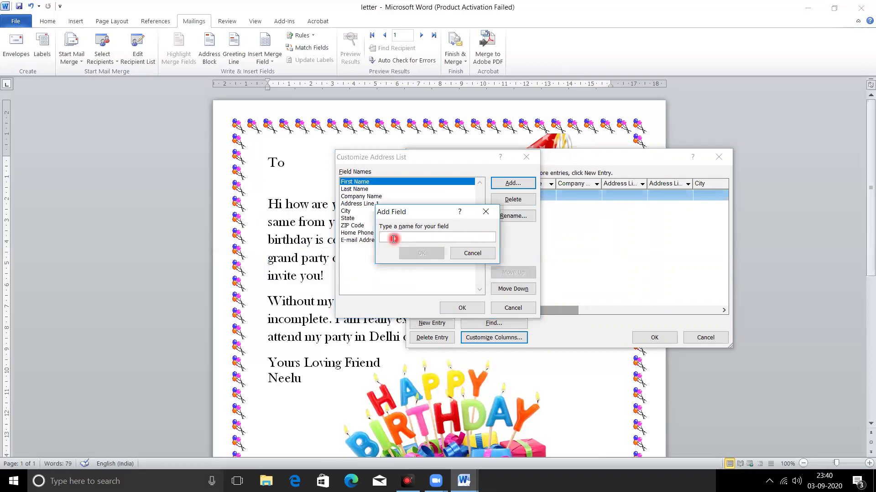
{"action": "left_click", "coordinate": [466, 256]}
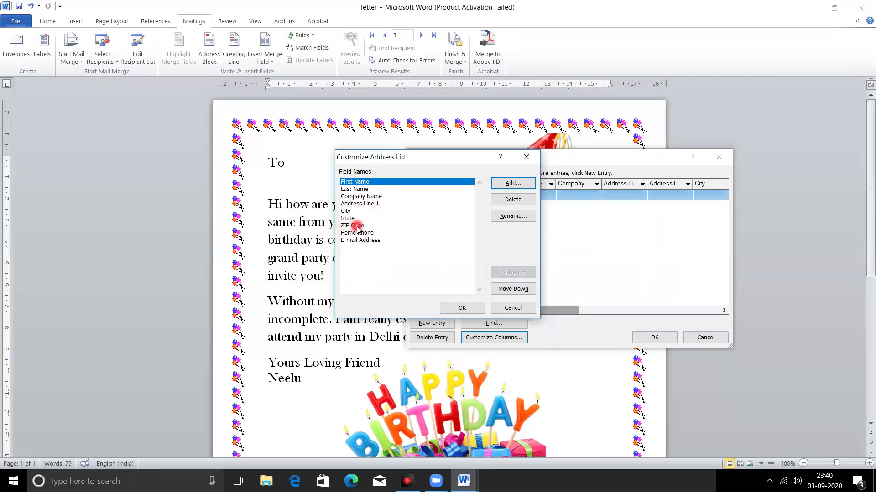
Step: Rename the ZIP Code column to Pin Code
{"action": "left_click", "coordinate": [357, 226]}
{"action": "left_click", "coordinate": [512, 216]}
{"action": "left_click", "coordinate": [388, 244]}
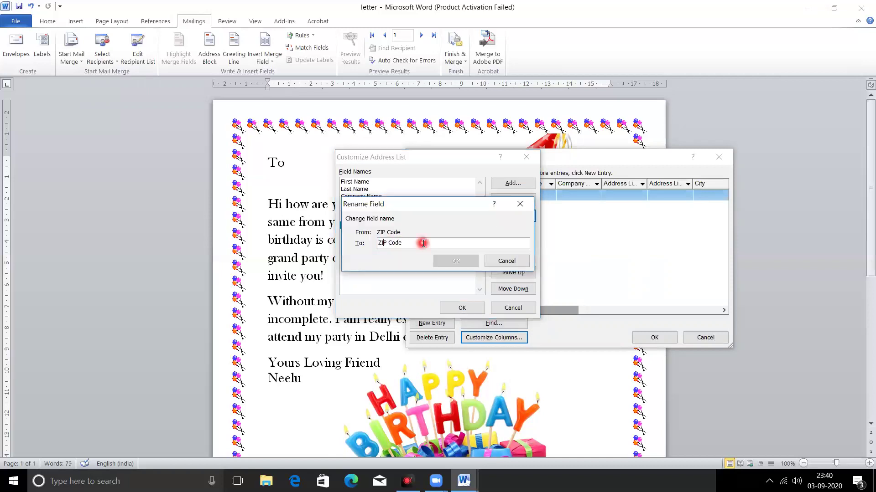
{"action": "left_click", "coordinate": [489, 259]}
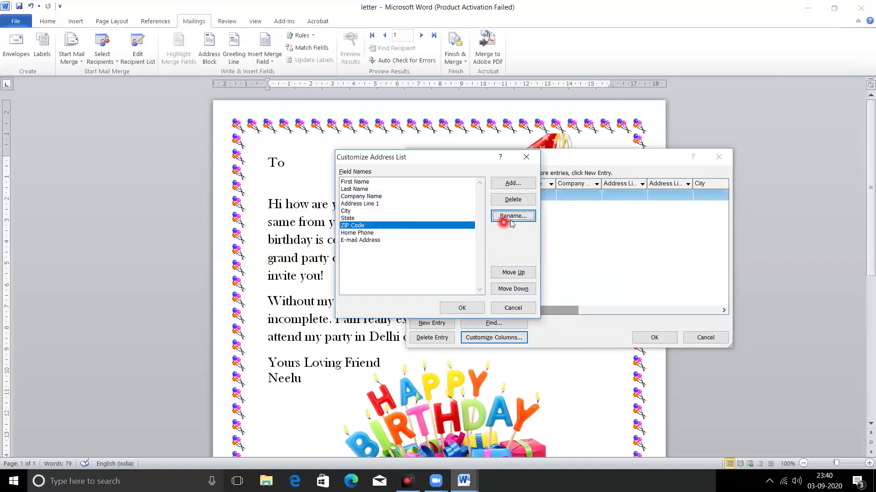
{"action": "left_click", "coordinate": [510, 222]}
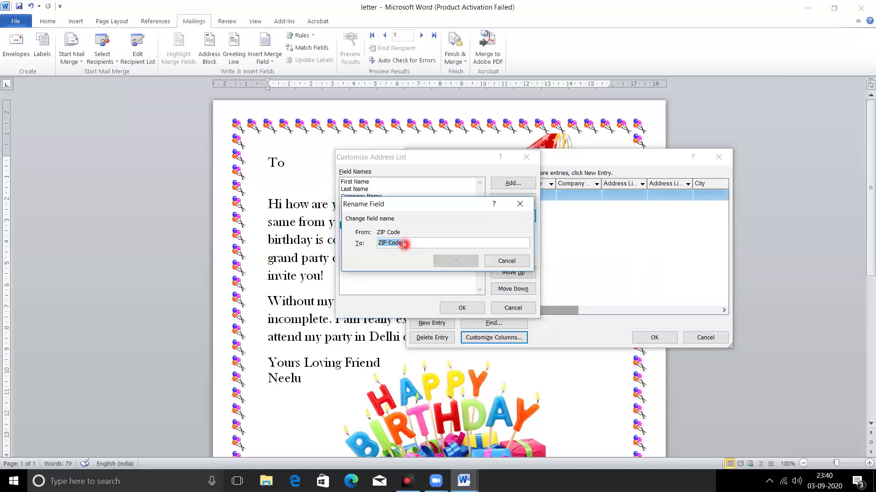
{"action": "left_click", "coordinate": [393, 244]}
{"action": "key", "text": "BackSpace"}
{"action": "key", "text": "BackSpace"}
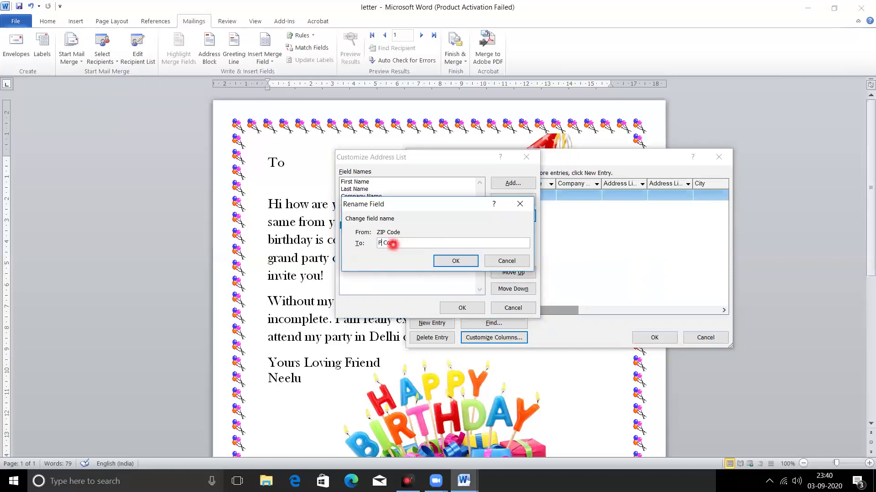
{"action": "type", "text": "in"}
{"action": "left_click", "coordinate": [450, 262]}
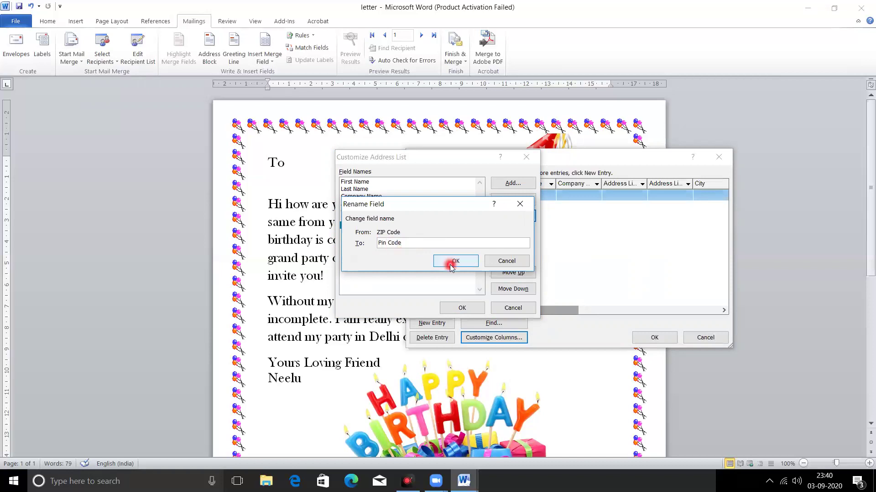
Step: Remove the Home Phone, E-mail Address and State columns
{"action": "left_click", "coordinate": [371, 228]}
{"action": "left_click", "coordinate": [370, 233]}
{"action": "left_click", "coordinate": [513, 200]}
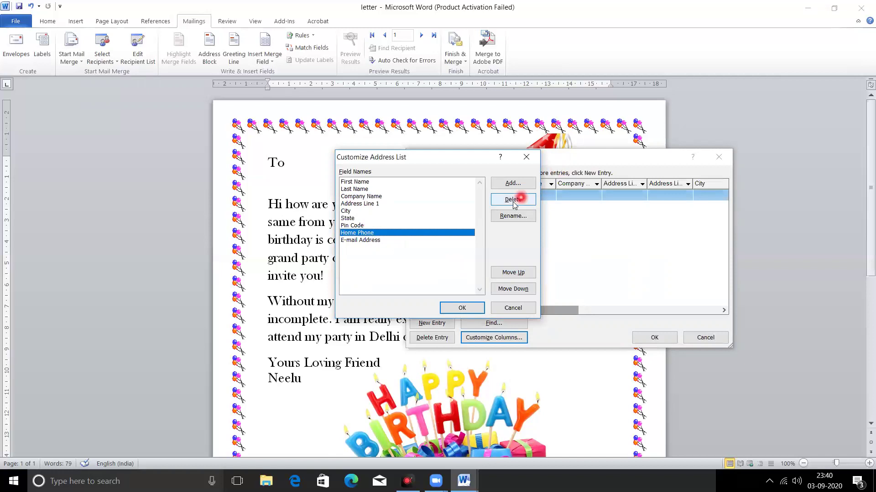
{"action": "left_click", "coordinate": [424, 269]}
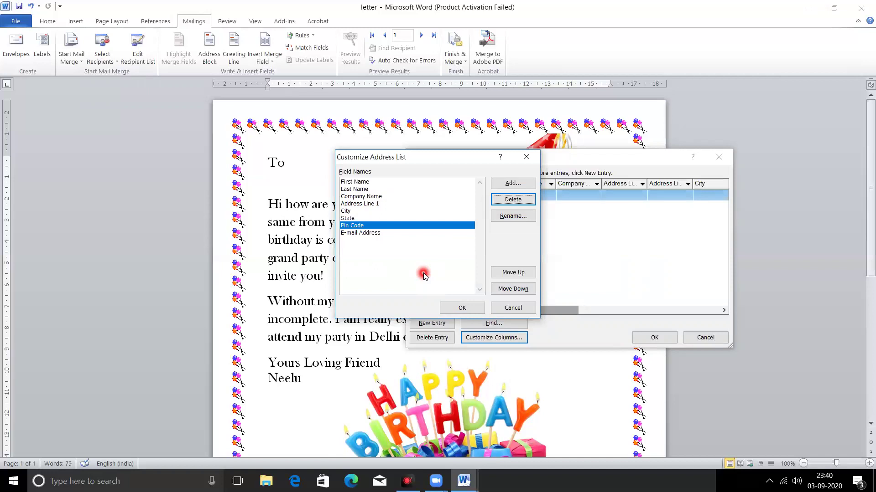
{"action": "left_click", "coordinate": [368, 233]}
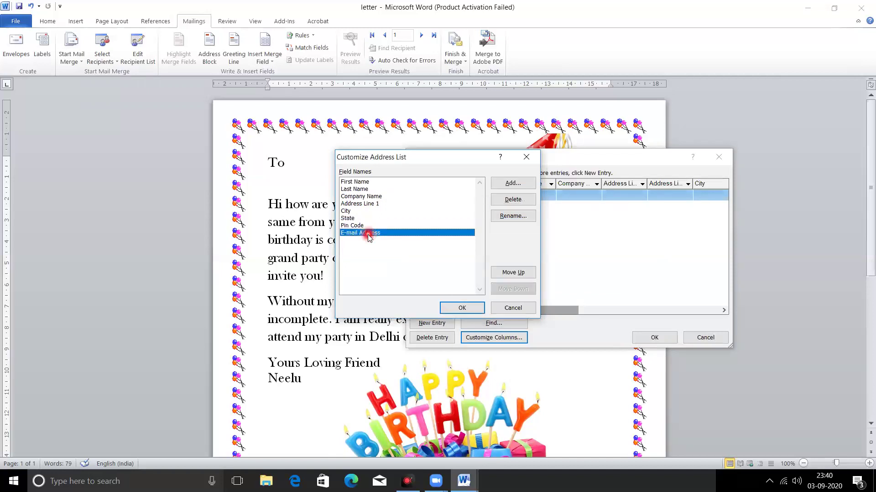
{"action": "key", "text": "alt+d"}
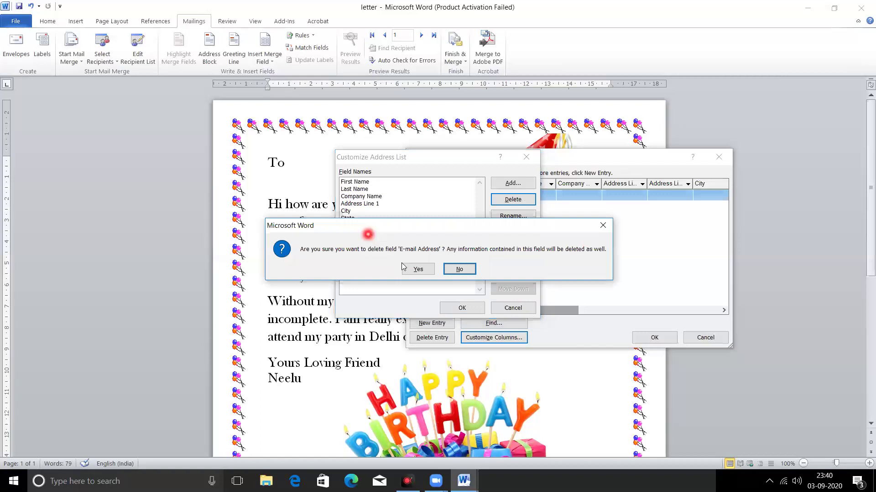
{"action": "left_click", "coordinate": [416, 269]}
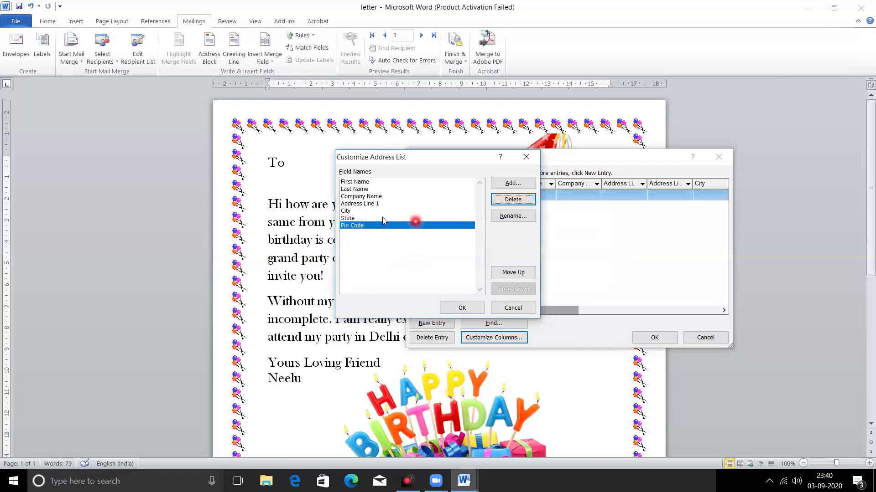
{"action": "left_click", "coordinate": [415, 218]}
{"action": "left_click", "coordinate": [505, 201]}
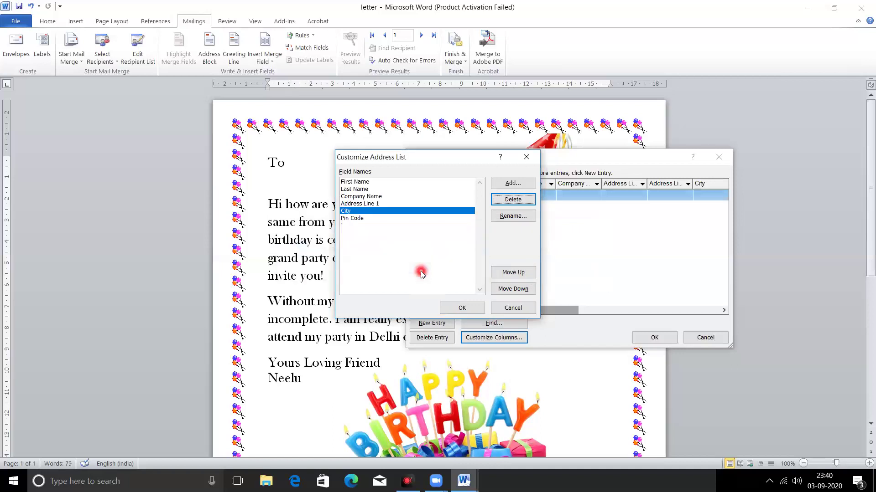
Step: Remove the Company Name and Last Name columns and confirm the column changes
{"action": "left_click", "coordinate": [371, 197]}
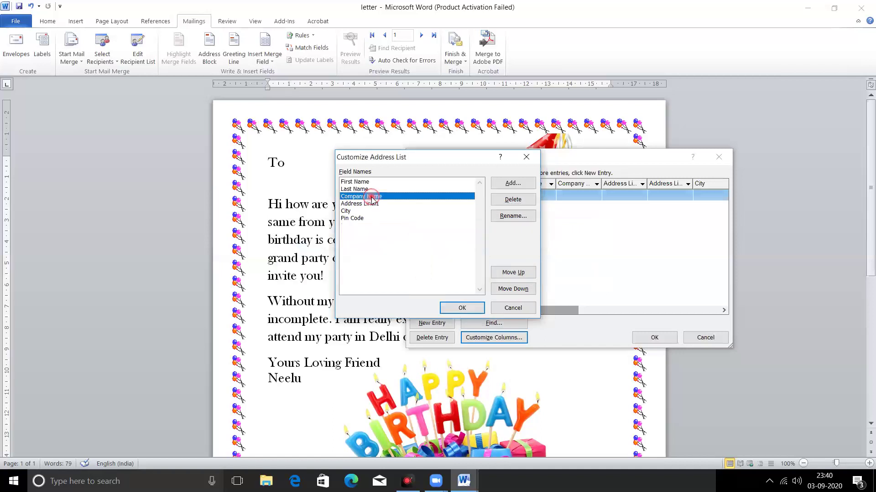
{"action": "left_click", "coordinate": [506, 201]}
{"action": "left_click", "coordinate": [414, 269]}
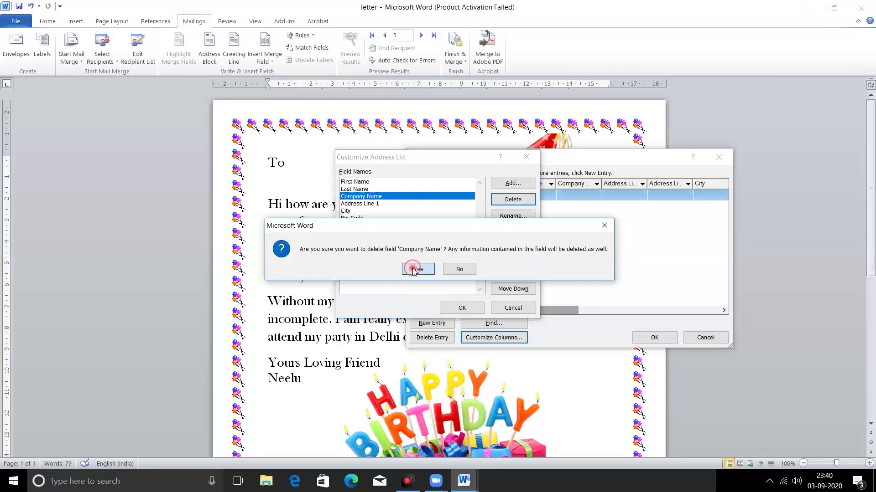
{"action": "left_click", "coordinate": [362, 182]}
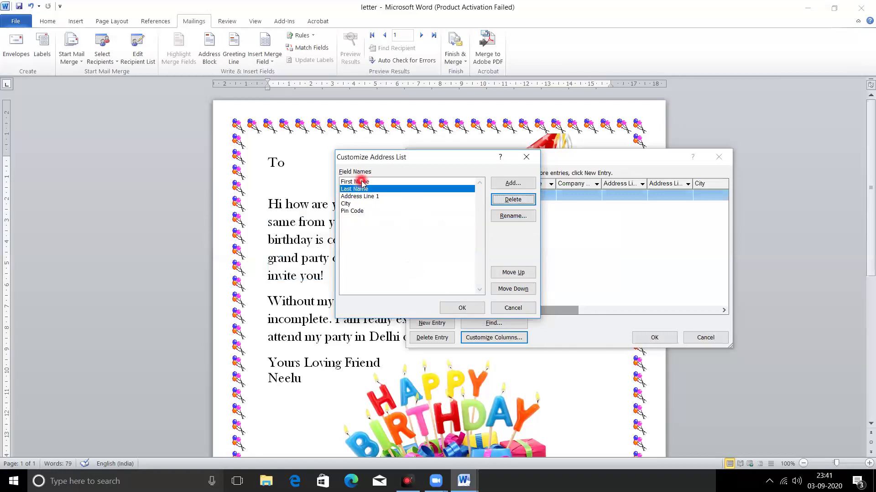
{"action": "left_click", "coordinate": [359, 191]}
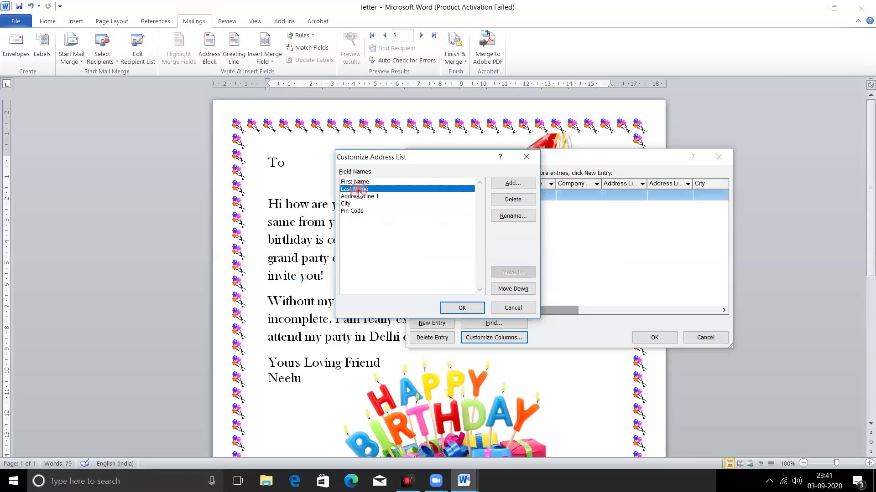
{"action": "left_click", "coordinate": [512, 200]}
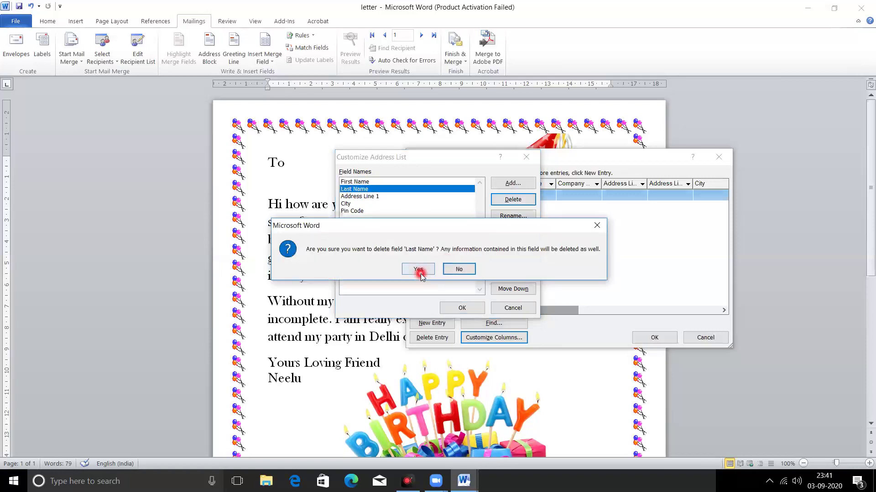
{"action": "left_click", "coordinate": [417, 270]}
{"action": "left_click", "coordinate": [360, 181]}
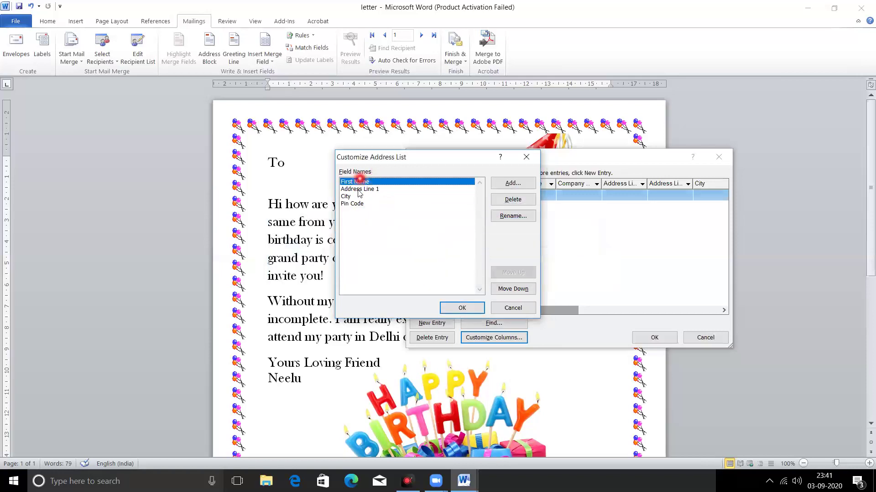
{"action": "left_click", "coordinate": [464, 307]}
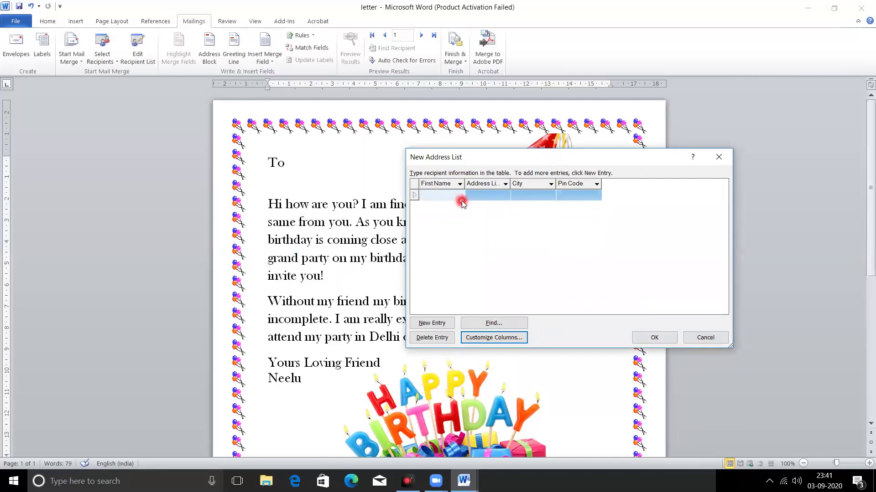
Step: Enter the first recipient's first name, address, city and pin code
{"action": "type", "text": "neel"}
{"action": "type", "text": "u"}
{"action": "key", "text": "Tab"}
{"action": "type", "text": "4"}
{"action": "key", "text": "Tab"}
{"action": "type", "text": "delhi"}
{"action": "key", "text": "Tab"}
{"action": "type", "text": "110005"}
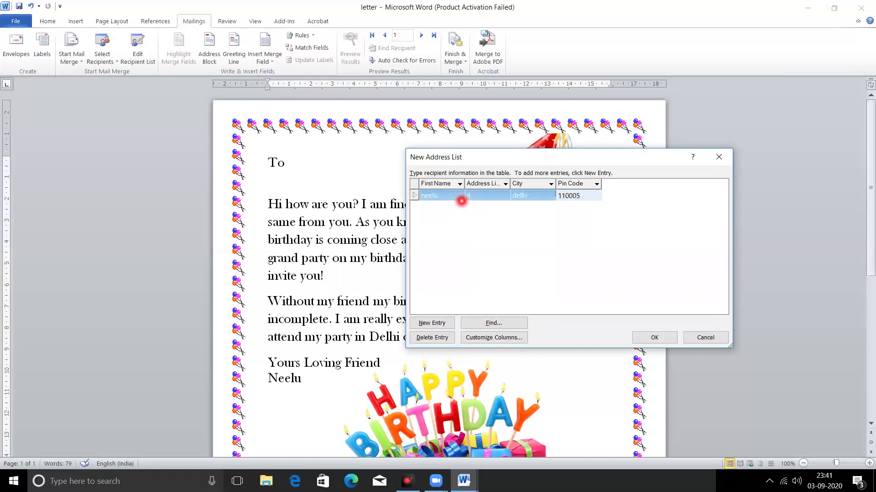
Step: Add a second recipient's first name, address and city, then finish the list
{"action": "key", "text": "Tab"}
{"action": "type", "text": "raman"}
{"action": "key", "text": "Tab"}
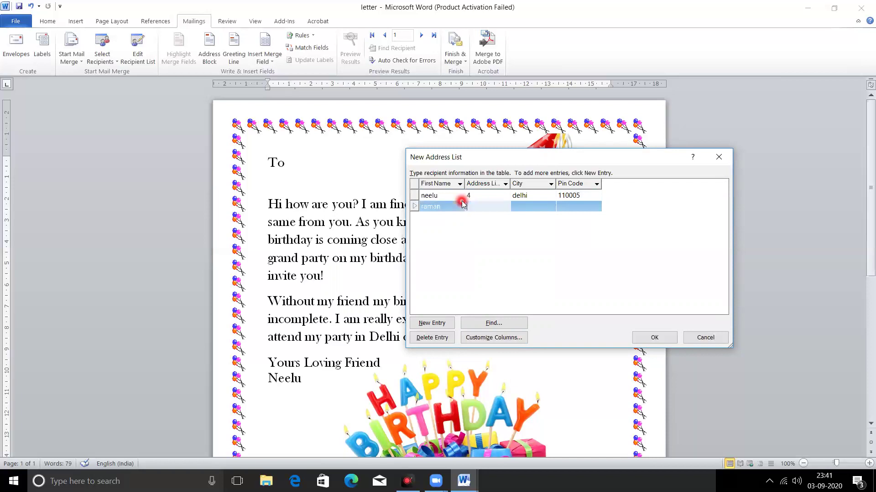
{"action": "type", "text": "57 jjjj"}
{"action": "key", "text": "Tab"}
{"action": "type", "text": "delhi"}
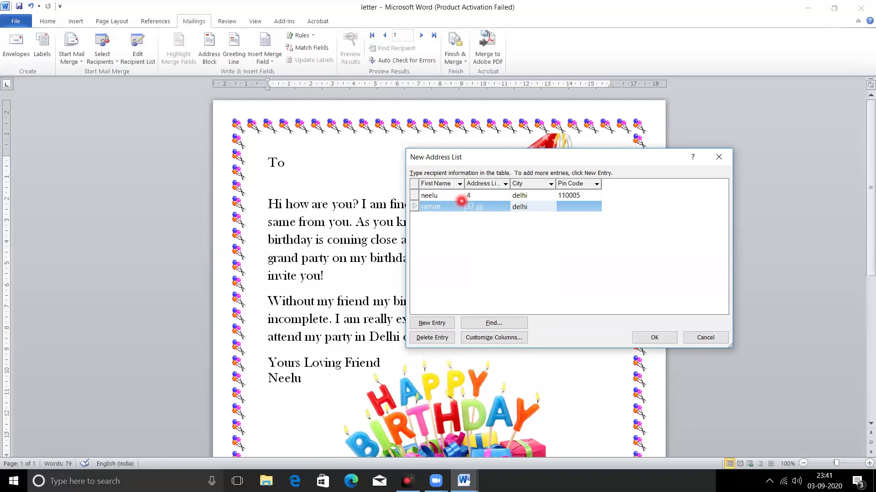
{"action": "key", "text": "Tab"}
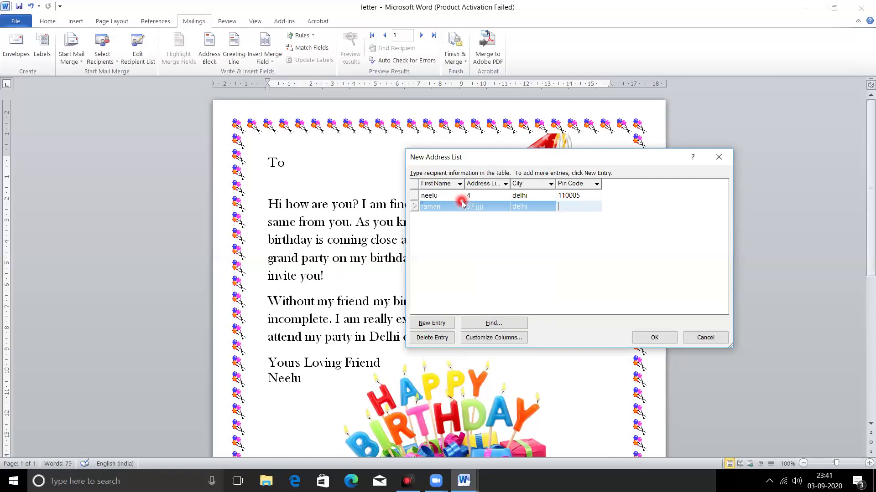
{"action": "left_click", "coordinate": [462, 203]}
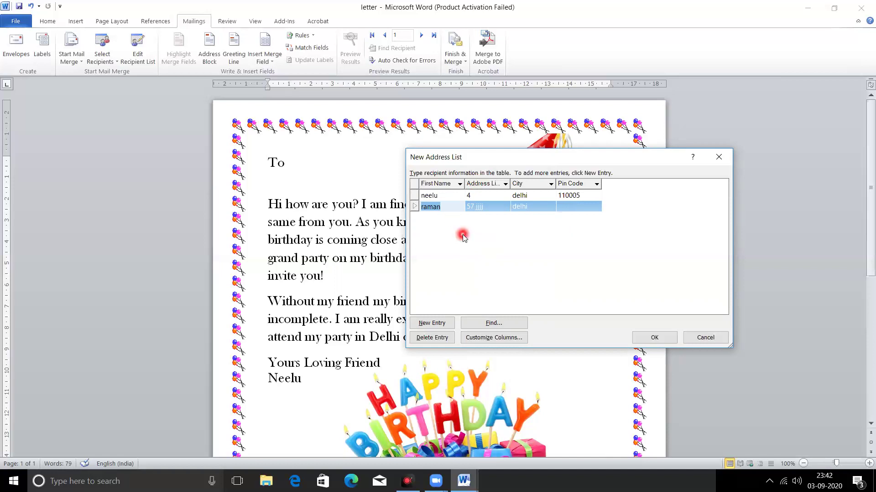
{"action": "left_click", "coordinate": [665, 342]}
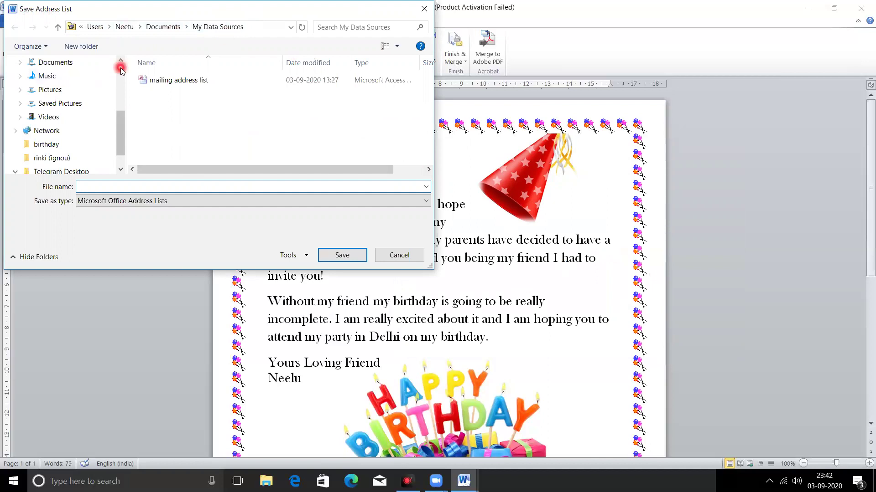
Step: Save the address list as 'happy' in the Desktop birthday folder
{"action": "scroll", "coordinate": [117, 62], "scroll_direction": "up", "scroll_amount": 3}
{"action": "mouse_move", "coordinate": [42, 103]}
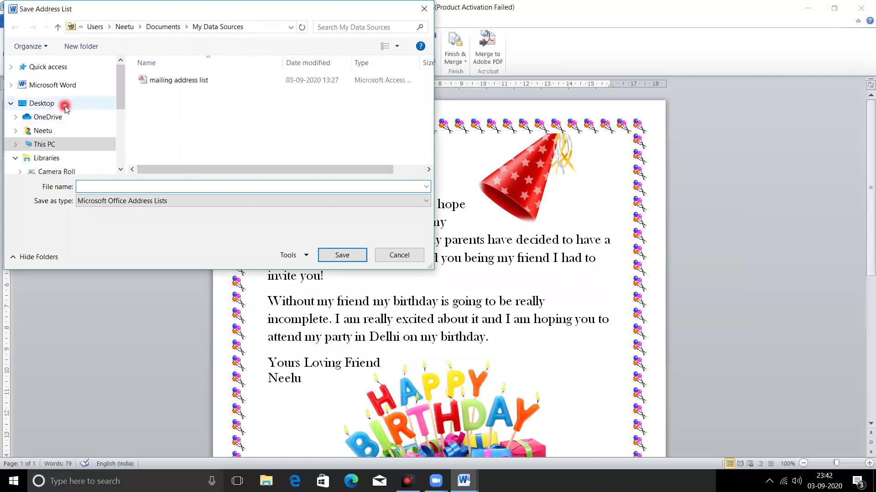
{"action": "left_click", "coordinate": [65, 109]}
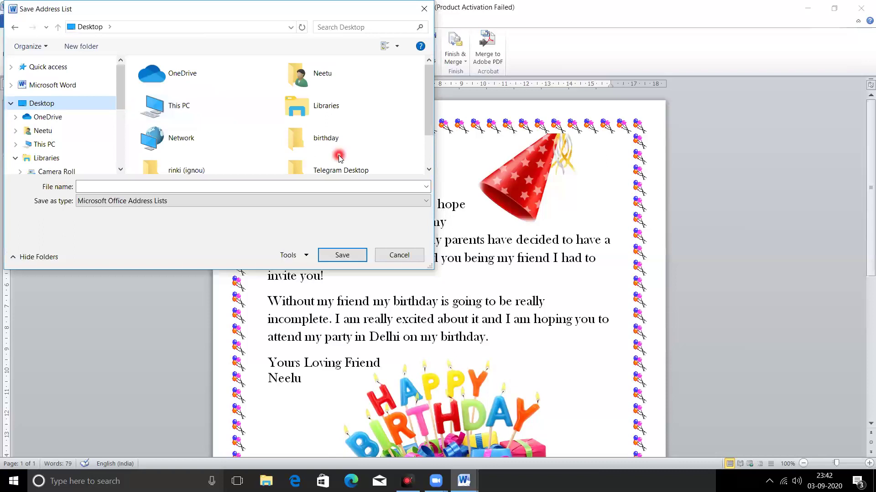
{"action": "double_click", "coordinate": [335, 150]}
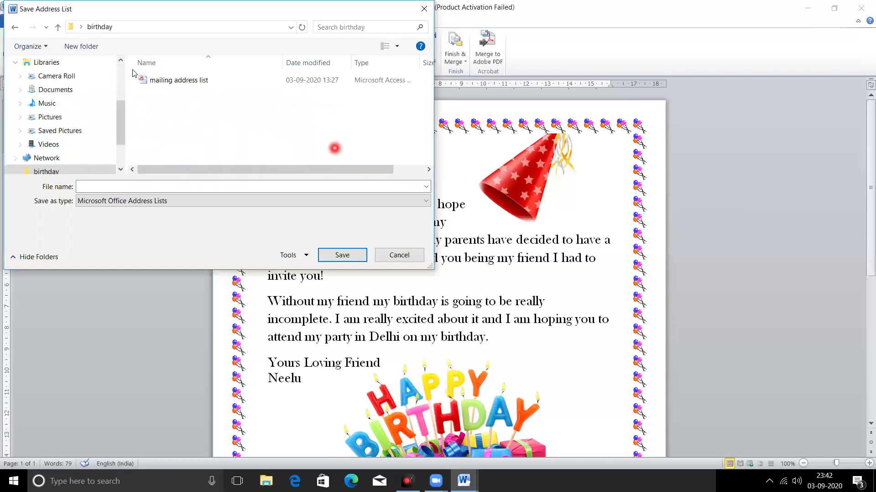
{"action": "left_click", "coordinate": [106, 184]}
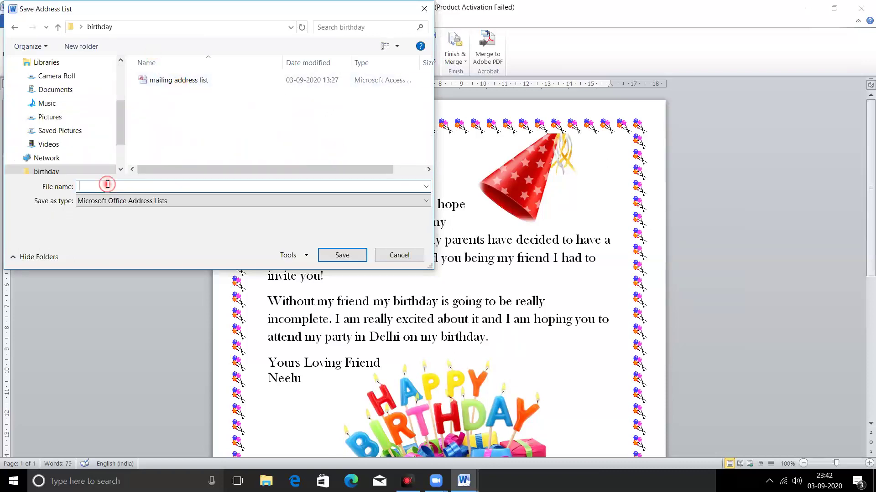
{"action": "type", "text": "kk"}
{"action": "key", "text": "BackSpace"}
{"action": "type", "text": "happy"}
{"action": "left_click", "coordinate": [336, 259]}
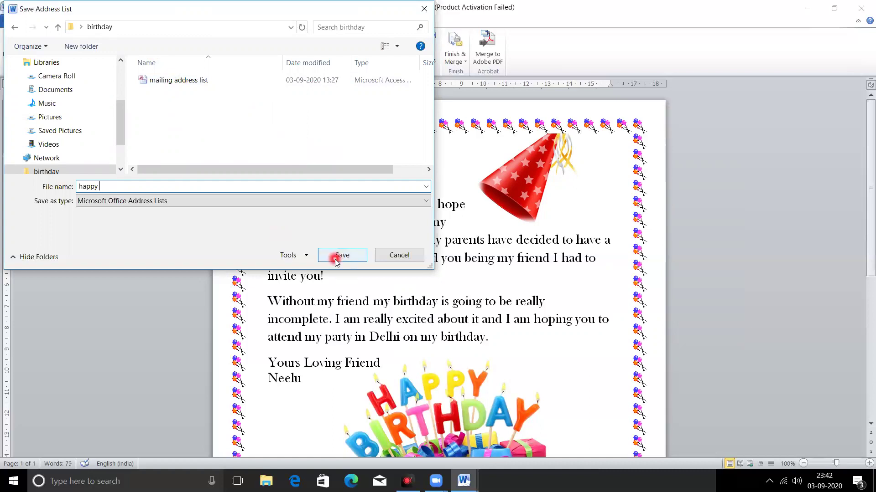
{"action": "left_click", "coordinate": [336, 259]}
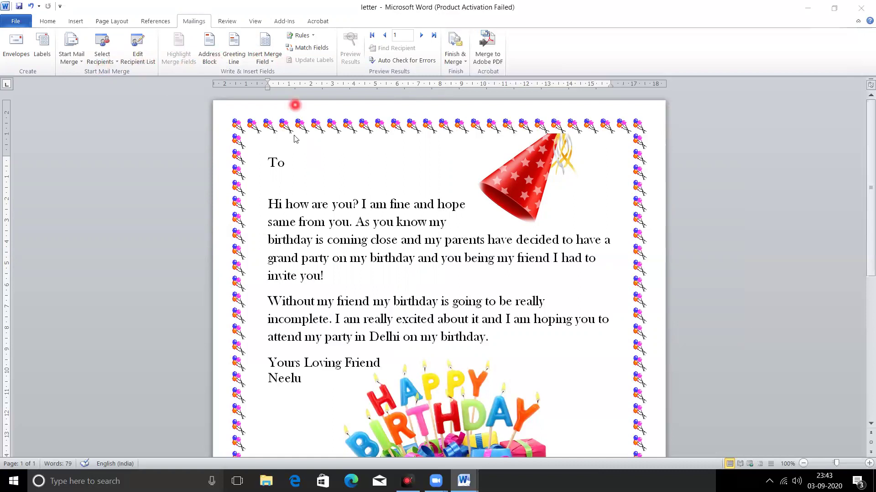
Step: Add a blank line below To and show the Select Recipients options
{"action": "left_click", "coordinate": [282, 181]}
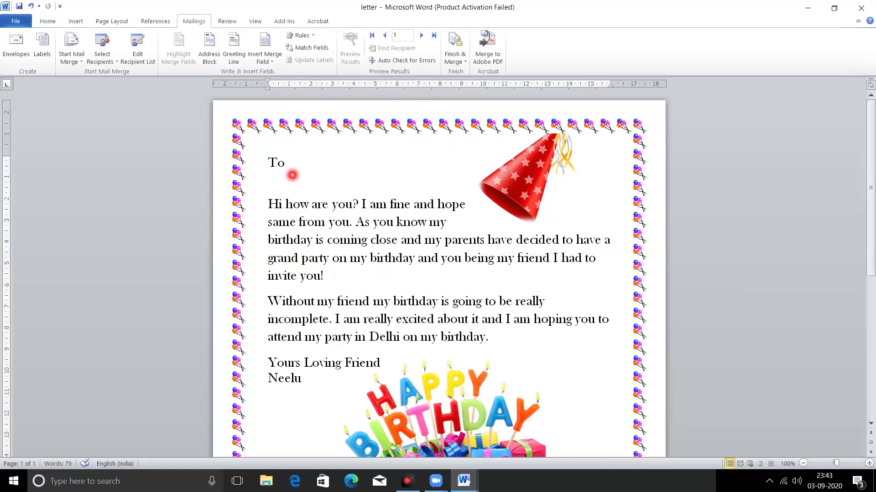
{"action": "key", "text": "Return"}
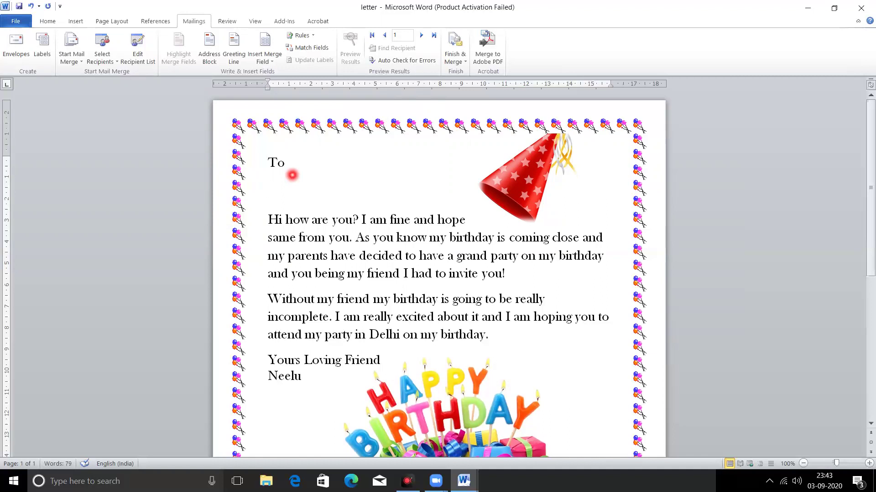
{"action": "left_click", "coordinate": [117, 68]}
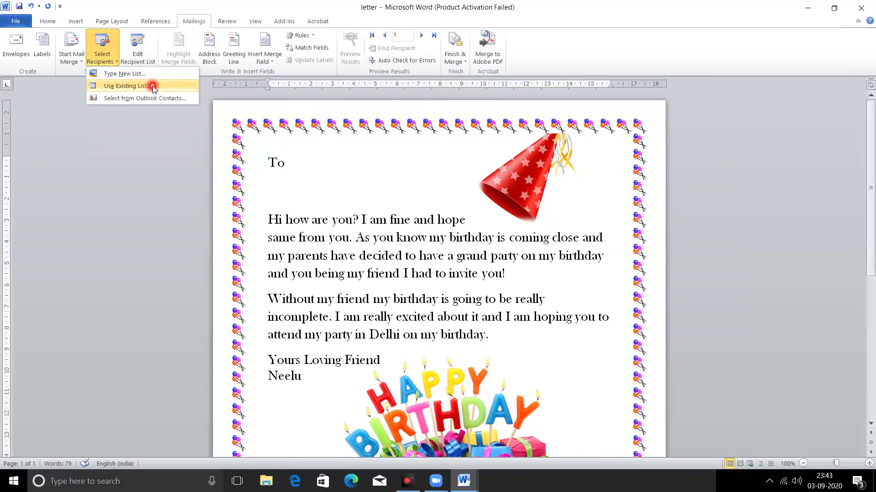
Step: Attach the saved mailing address list from the Desktop birthday folder as the recipients
{"action": "left_click", "coordinate": [152, 88]}
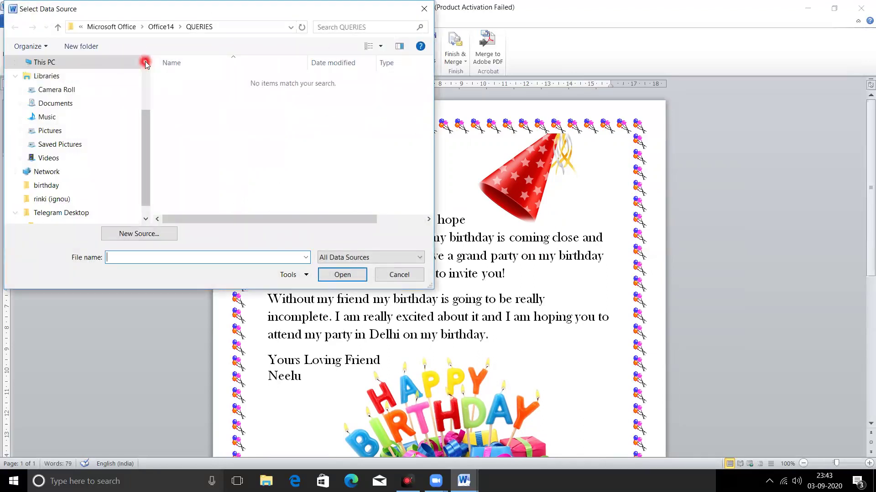
{"action": "left_click", "coordinate": [145, 61]}
{"action": "left_click", "coordinate": [145, 61]}
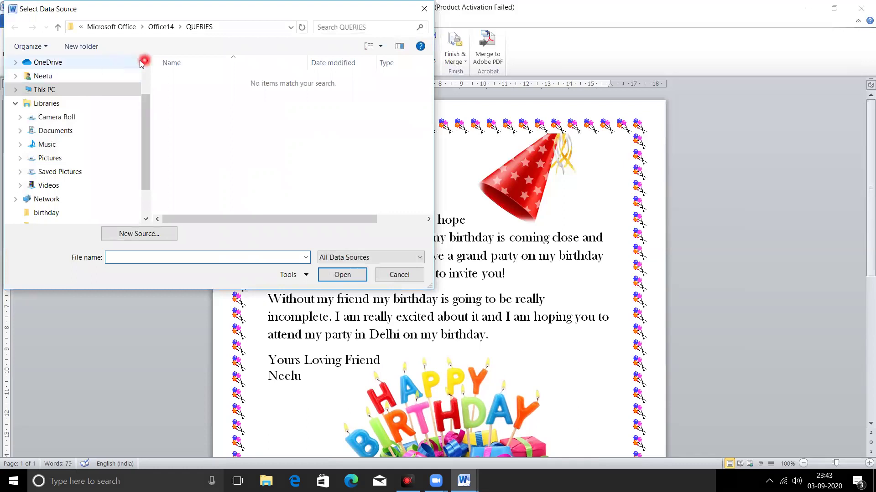
{"action": "left_click", "coordinate": [145, 68]}
{"action": "left_click", "coordinate": [145, 69]}
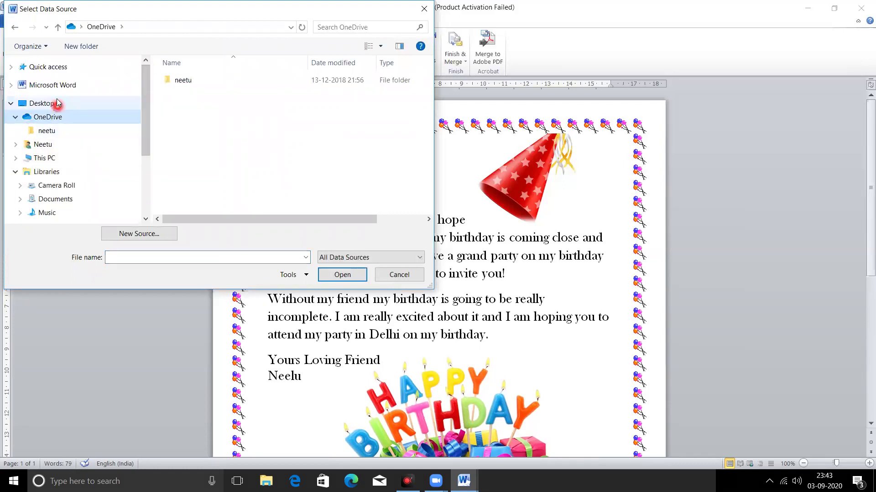
{"action": "left_click", "coordinate": [48, 105]}
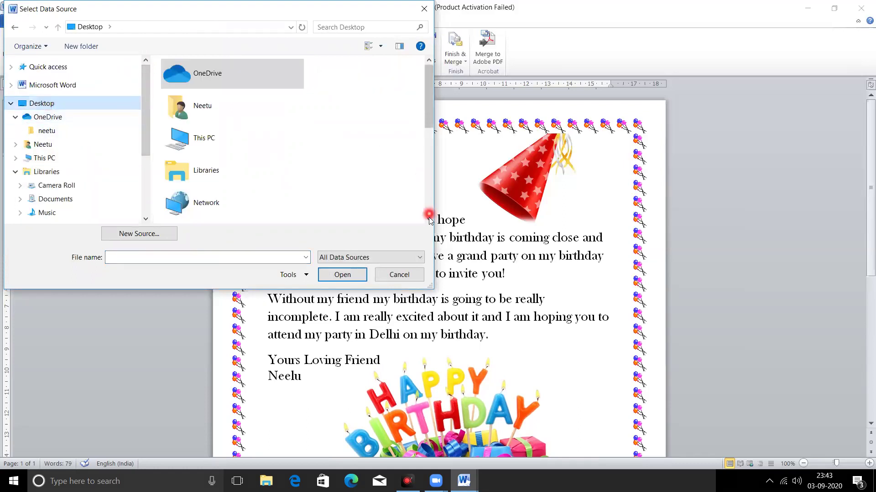
{"action": "left_click", "coordinate": [429, 219]}
{"action": "double_click", "coordinate": [221, 179]}
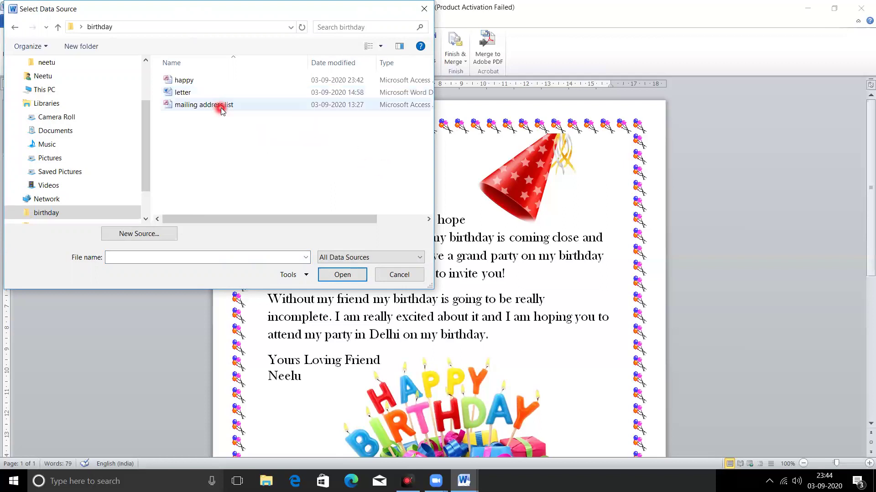
{"action": "left_click", "coordinate": [221, 106]}
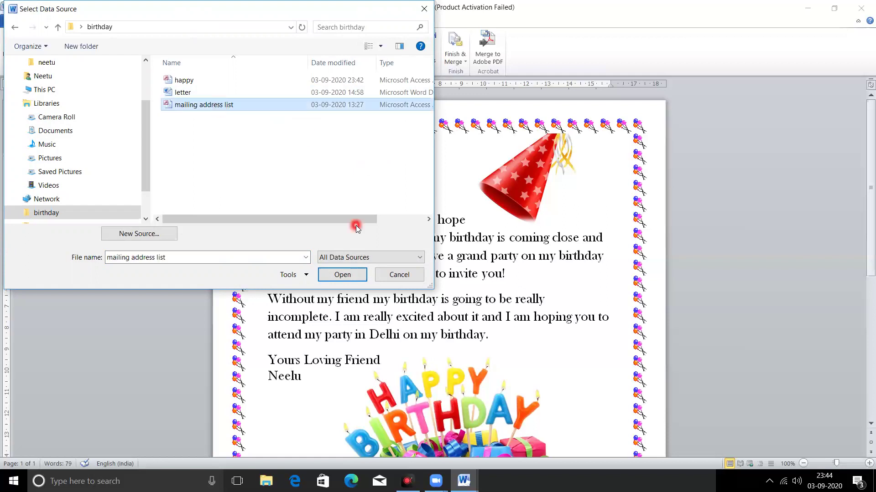
{"action": "left_click", "coordinate": [342, 274]}
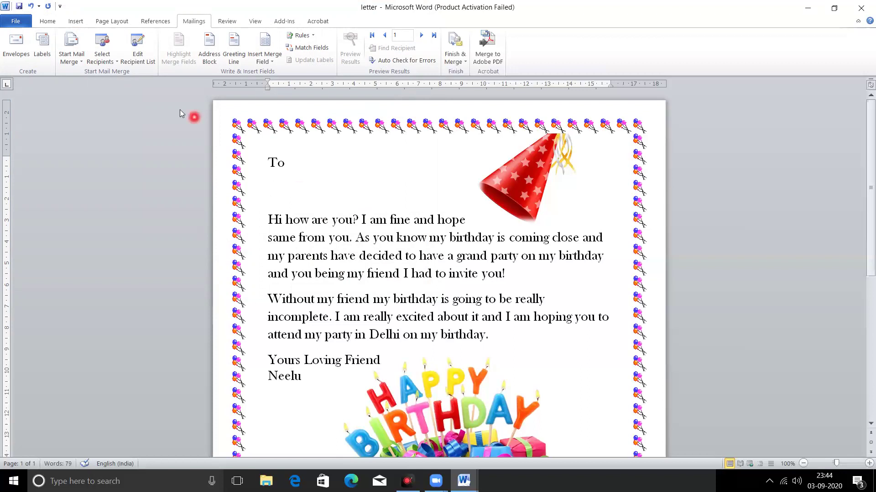
{"action": "left_click", "coordinate": [145, 51]}
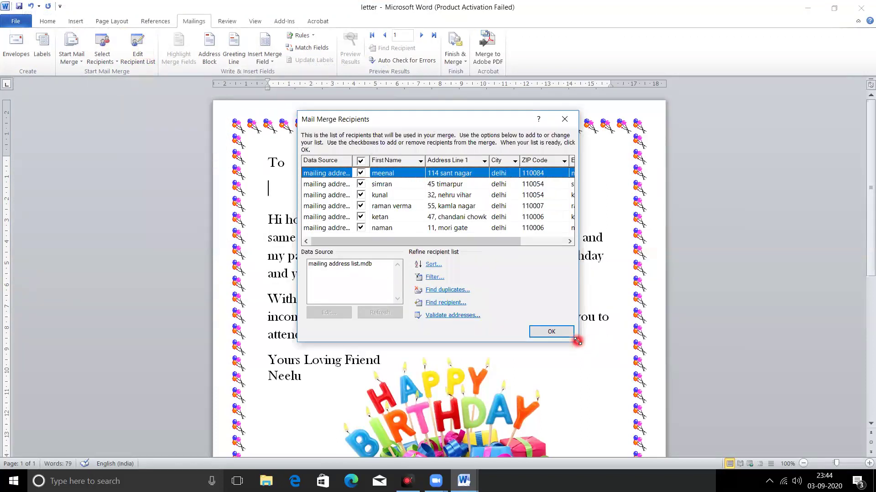
{"action": "left_click_drag", "start_coordinate": [577, 341], "coordinate": [654, 416]}
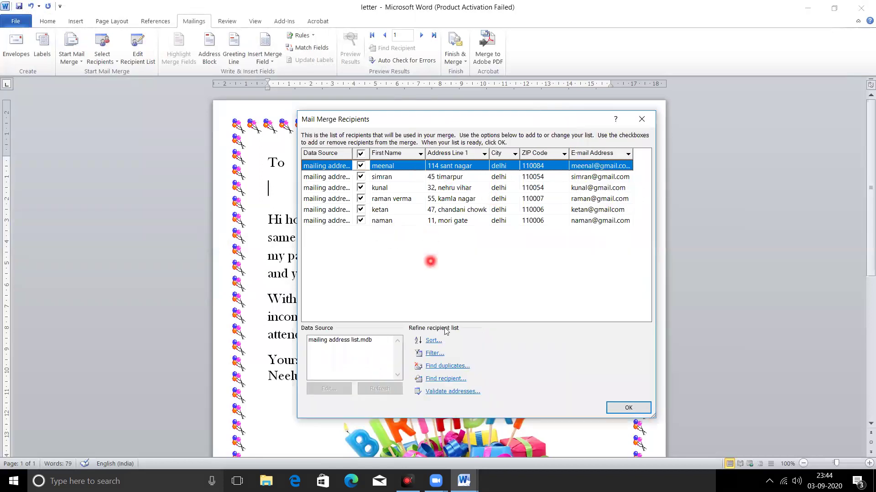
{"action": "left_click", "coordinate": [340, 344]}
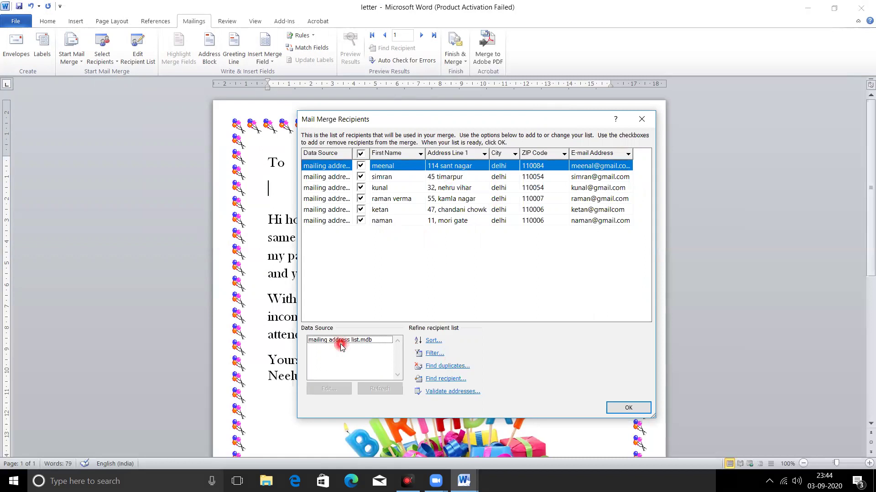
{"action": "left_click", "coordinate": [328, 389]}
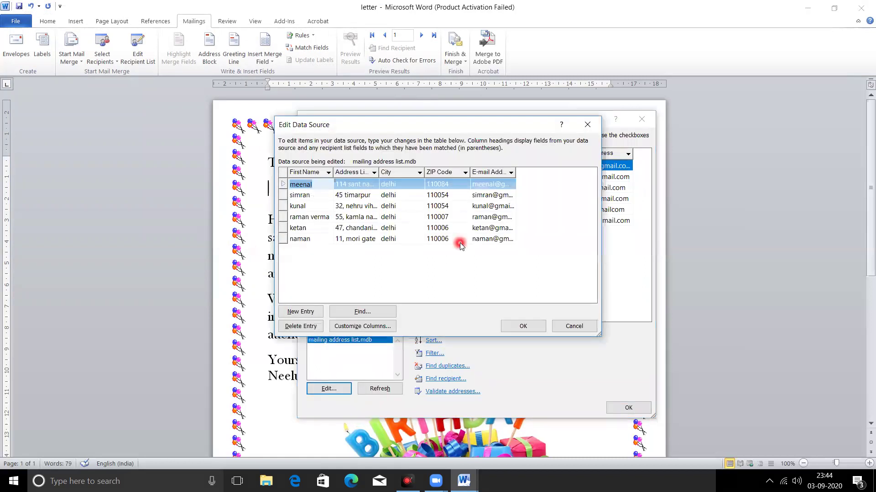
{"action": "left_click", "coordinate": [576, 327]}
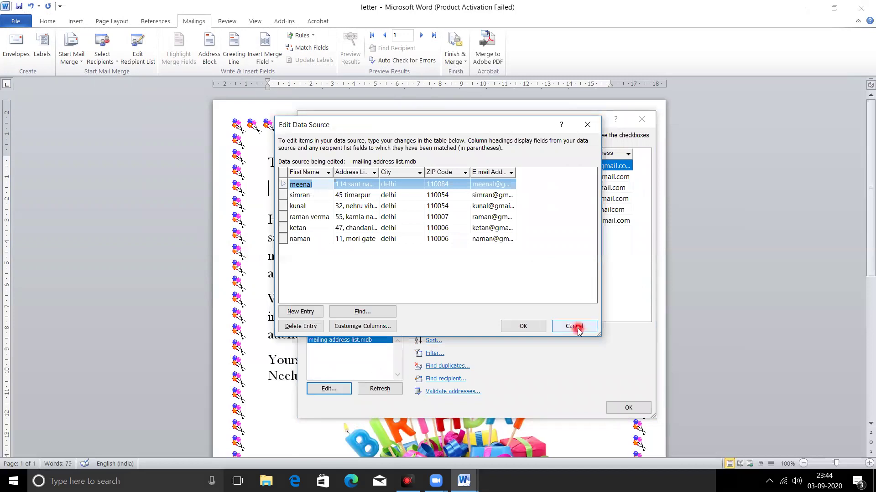
{"action": "left_click", "coordinate": [615, 408]}
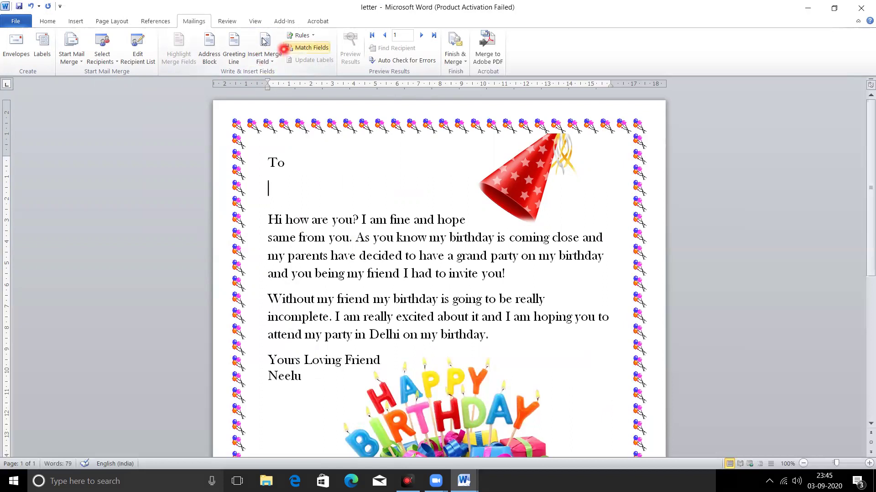
Step: Insert First_Name and Address_Line_1 merge fields under To, showing field codes
{"action": "left_click", "coordinate": [276, 65]}
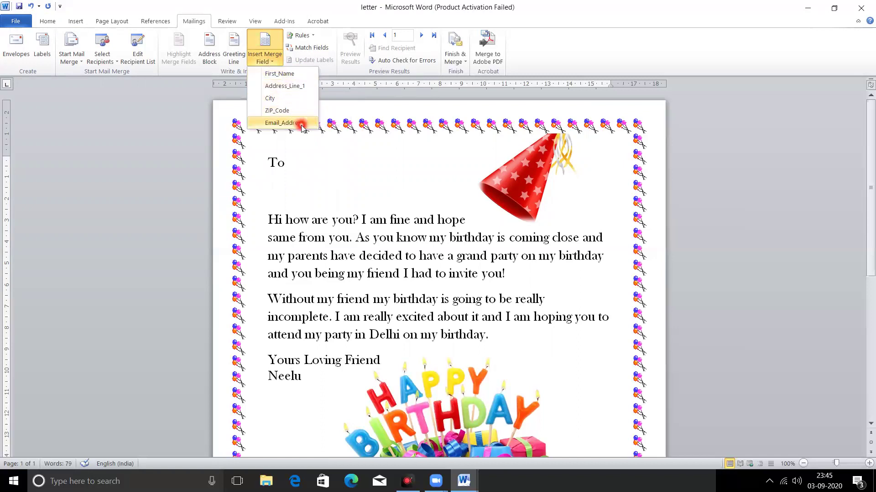
{"action": "left_click", "coordinate": [289, 75]}
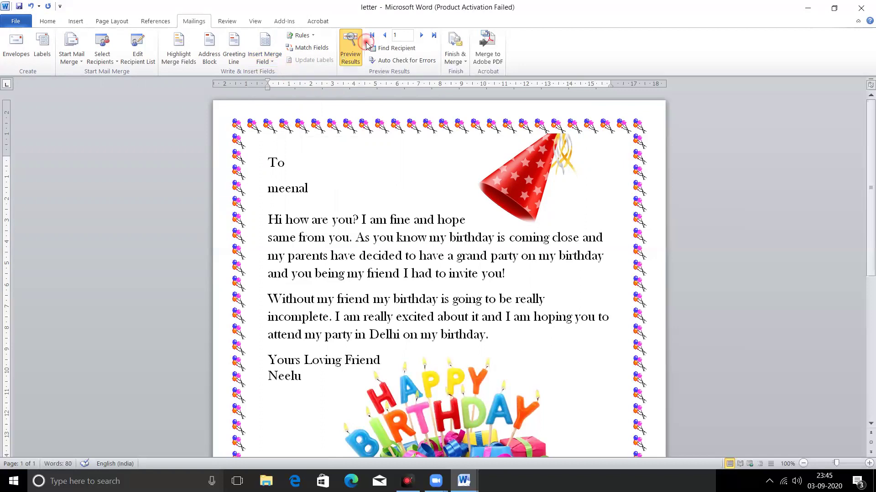
{"action": "left_click", "coordinate": [354, 51]}
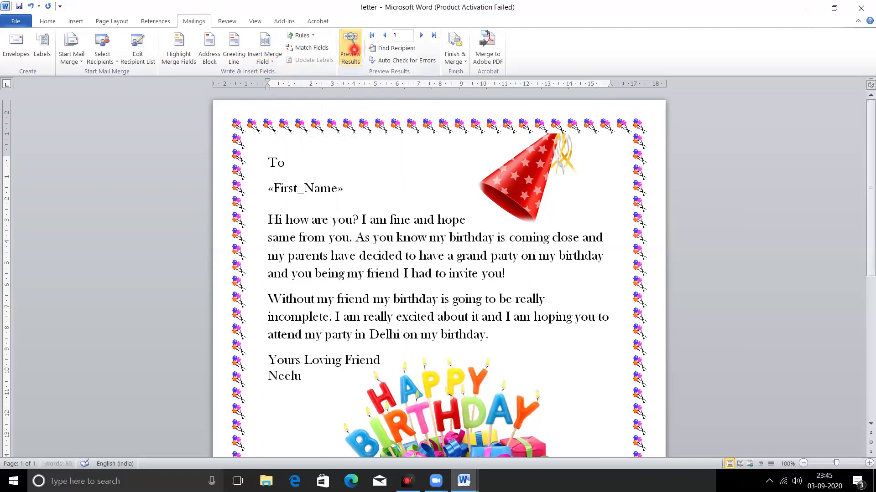
{"action": "left_click", "coordinate": [359, 191]}
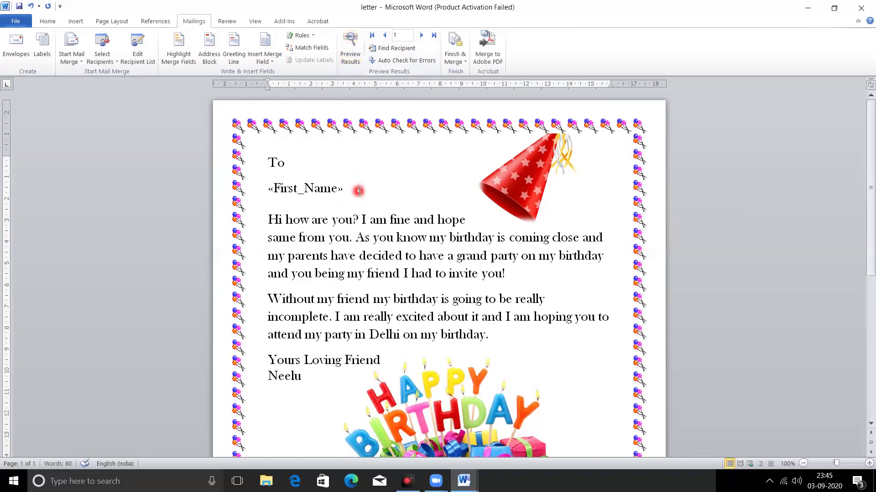
{"action": "left_click", "coordinate": [272, 61]}
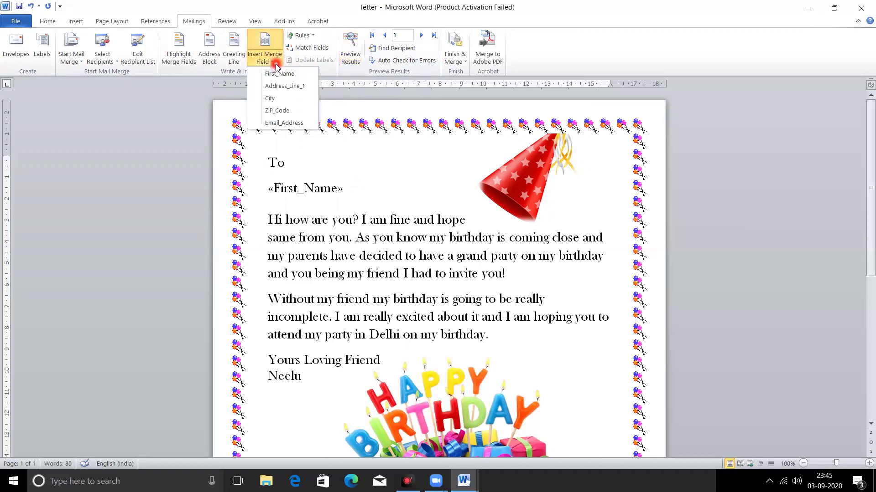
{"action": "left_click", "coordinate": [289, 86]}
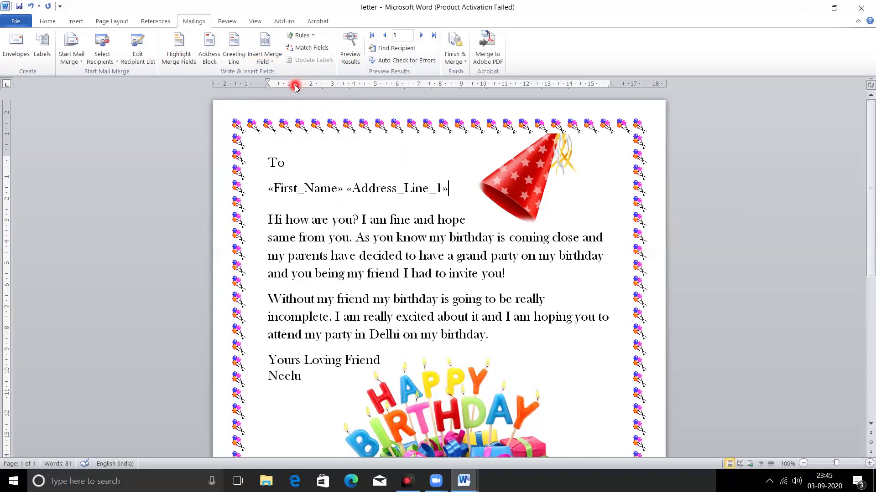
{"action": "key", "text": "Return"}
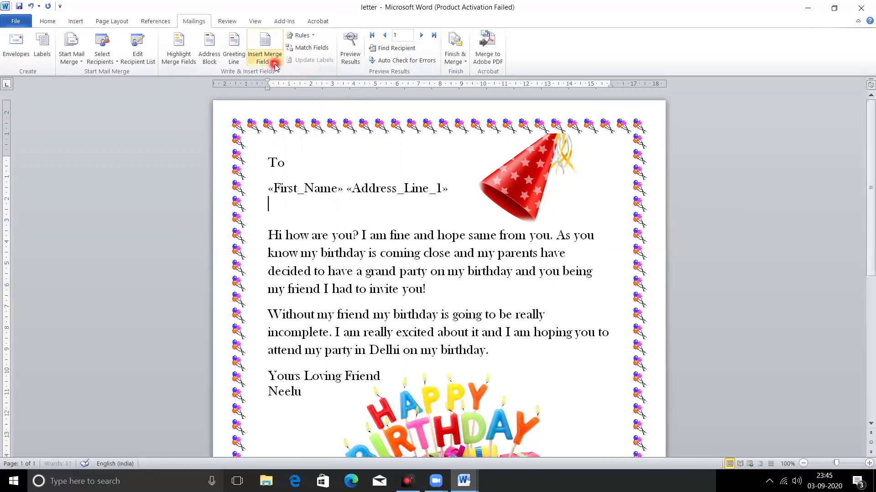
Step: Add City and ZIP_Code fields on the next line, then Email_Address below
{"action": "left_click", "coordinate": [276, 67]}
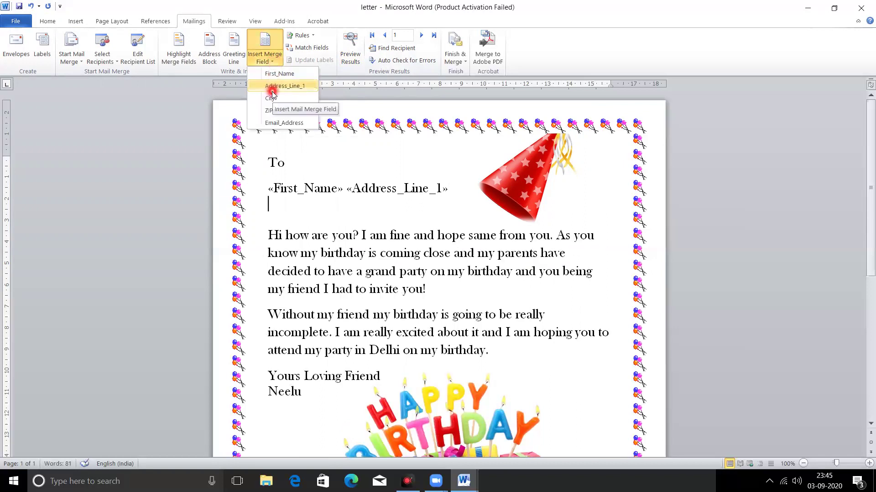
{"action": "left_click", "coordinate": [280, 103]}
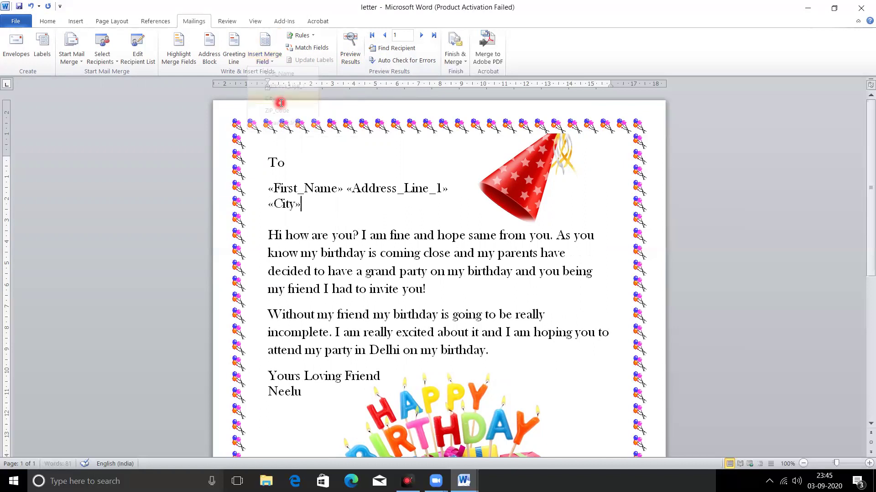
{"action": "left_click", "coordinate": [274, 63]}
{"action": "left_click", "coordinate": [288, 113]}
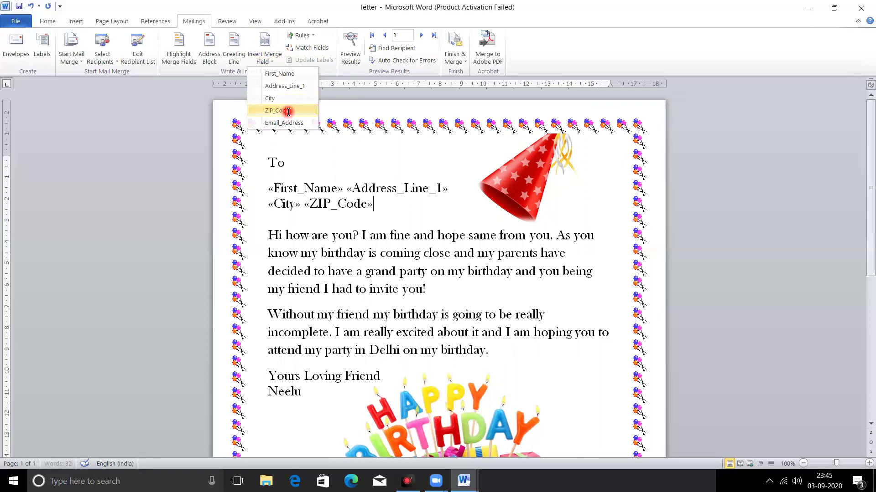
{"action": "left_click", "coordinate": [276, 187]}
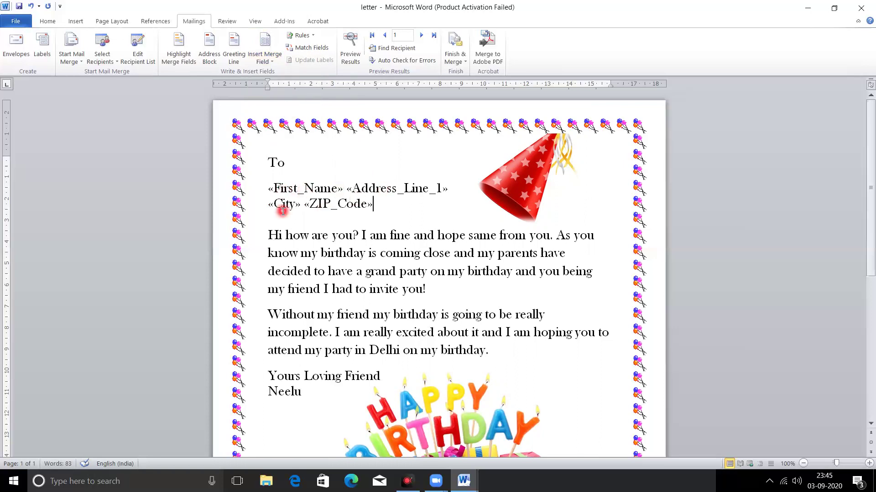
{"action": "key", "text": "Return"}
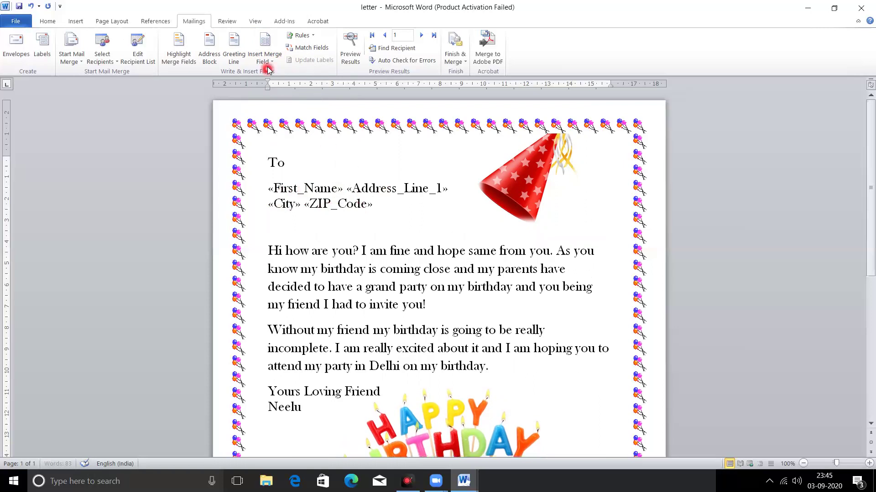
{"action": "left_click", "coordinate": [275, 62]}
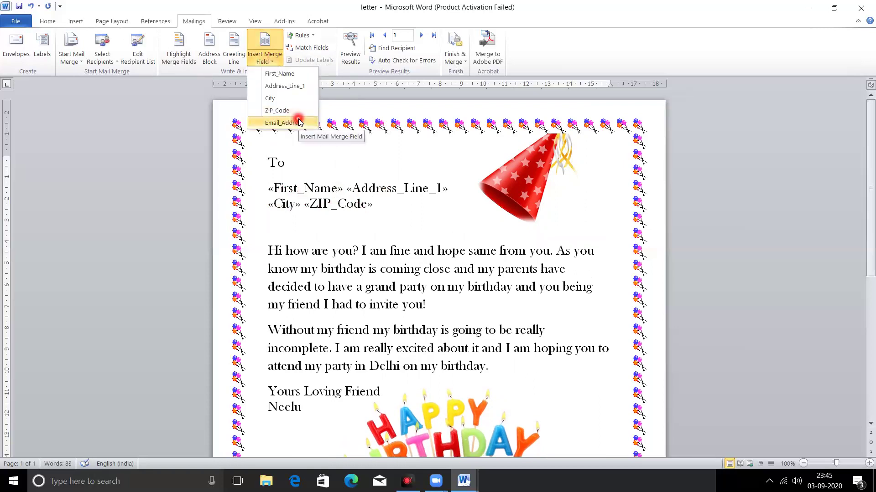
{"action": "left_click", "coordinate": [299, 122]}
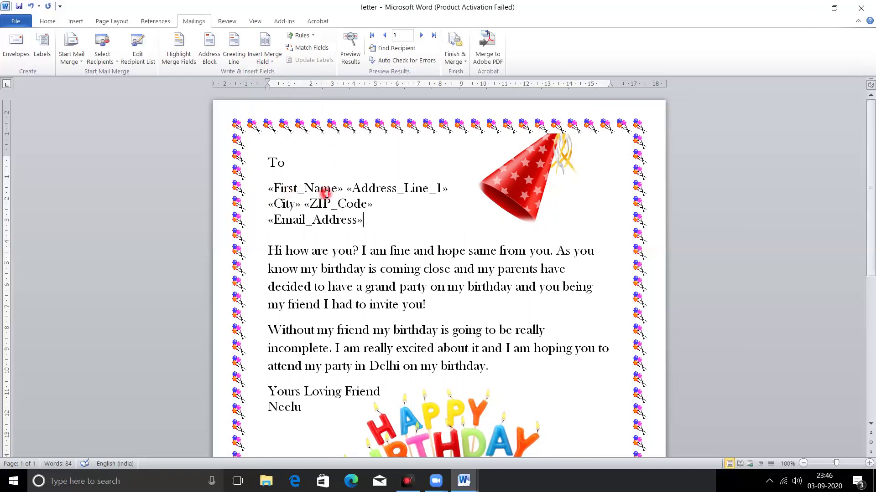
Step: Preview the merged letter and step forward through recipients one to six
{"action": "left_click", "coordinate": [349, 61]}
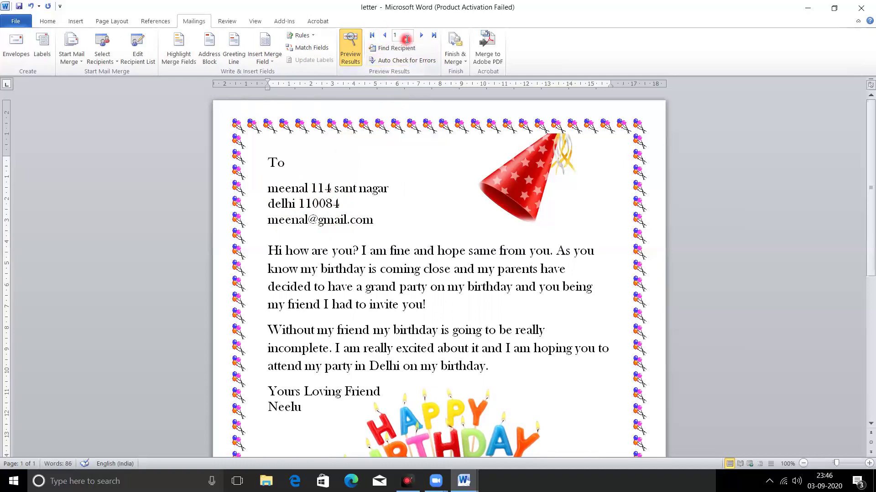
{"action": "left_click", "coordinate": [425, 36]}
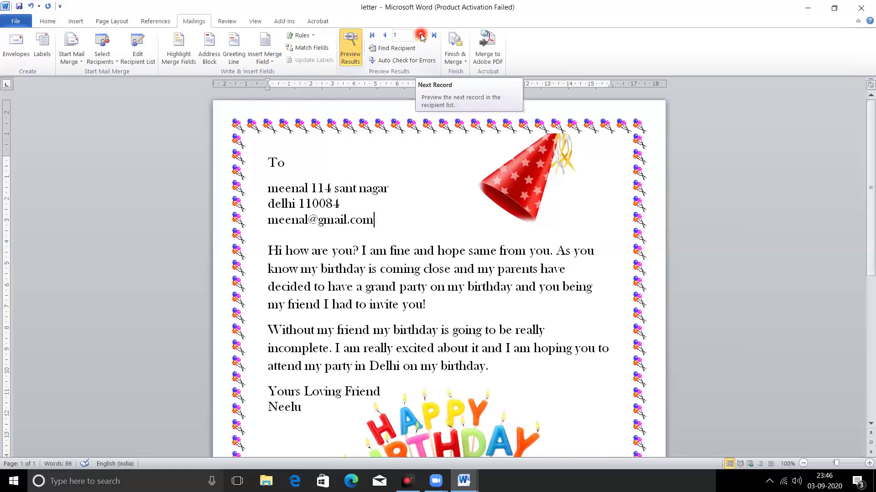
{"action": "left_click", "coordinate": [420, 36]}
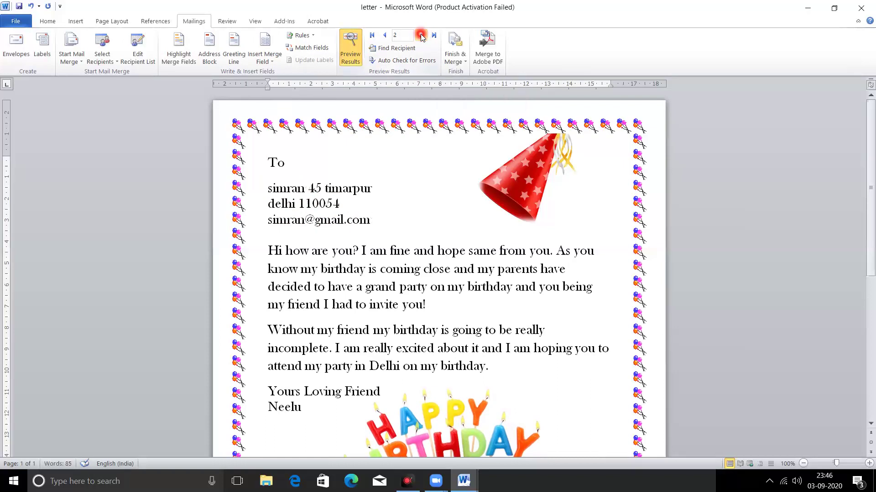
{"action": "left_click", "coordinate": [421, 35]}
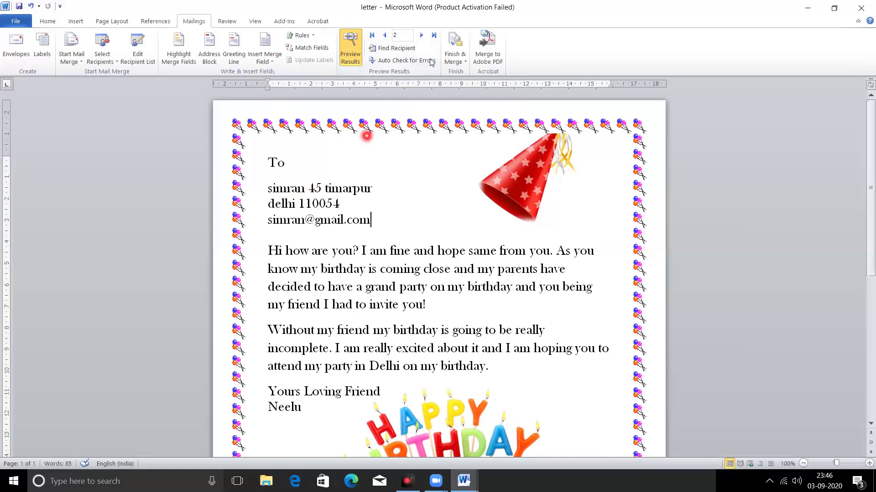
{"action": "left_click", "coordinate": [422, 35]}
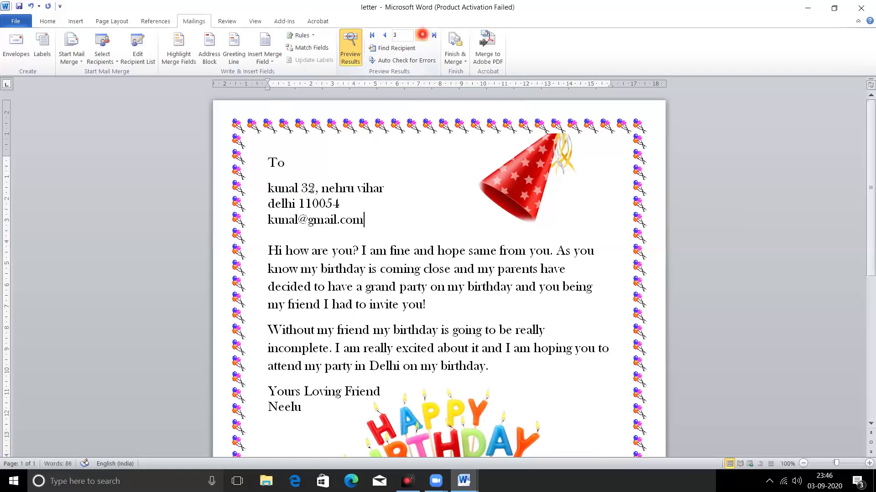
{"action": "left_click", "coordinate": [422, 36]}
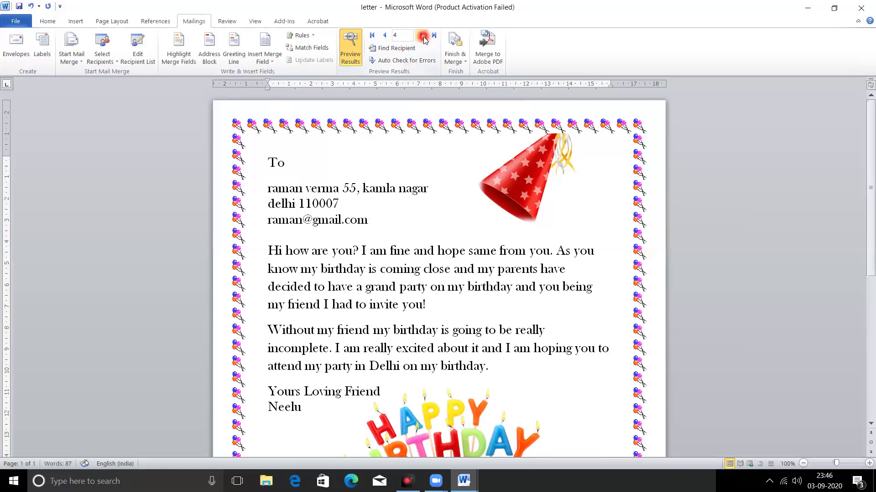
{"action": "left_click", "coordinate": [423, 36]}
{"action": "left_click", "coordinate": [423, 37]}
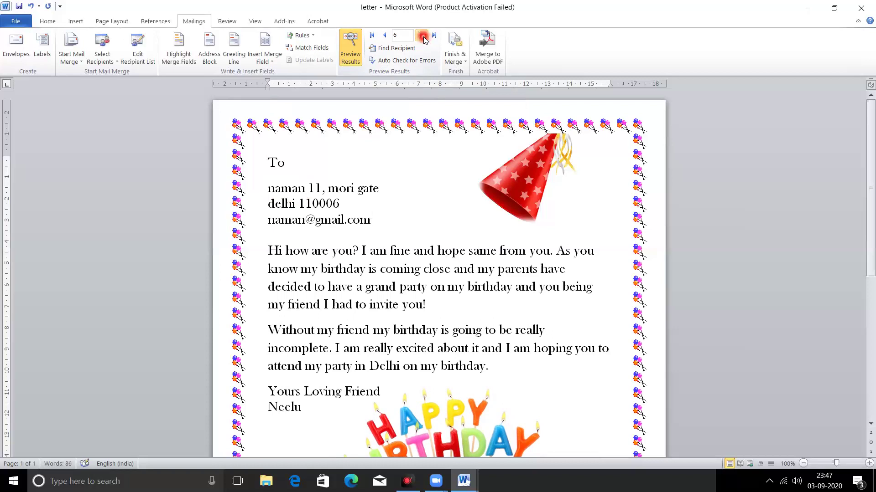
Step: Recheck records with First, Last, Previous and Next, ending on the first recipient
{"action": "left_click", "coordinate": [384, 36]}
{"action": "left_click", "coordinate": [374, 36]}
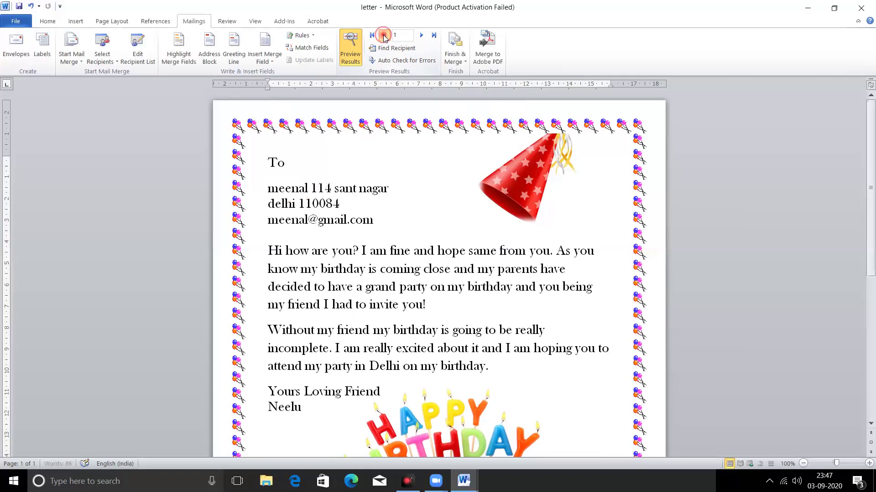
{"action": "left_click", "coordinate": [435, 35]}
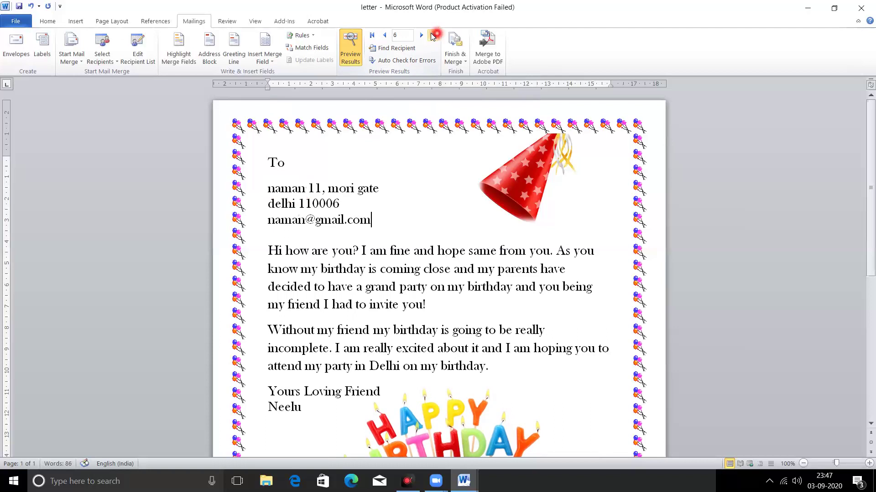
{"action": "left_click", "coordinate": [385, 36]}
{"action": "left_click", "coordinate": [386, 36]}
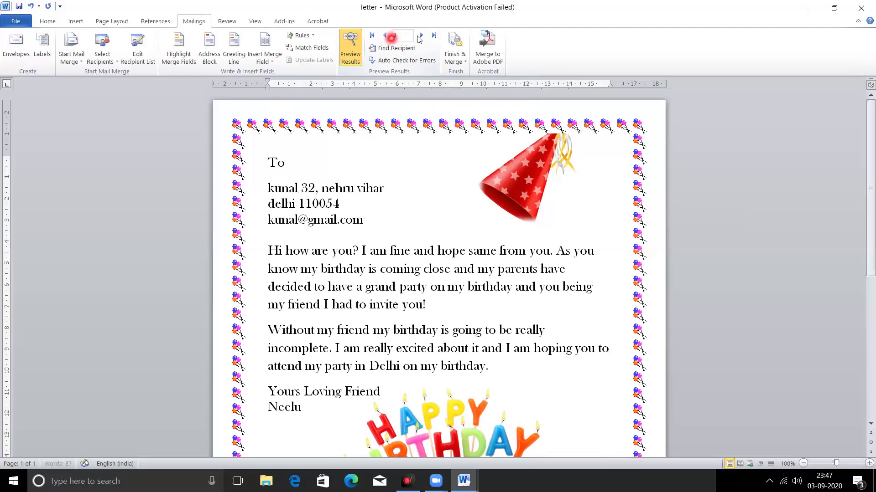
{"action": "left_click", "coordinate": [420, 36]}
{"action": "left_click", "coordinate": [420, 37]}
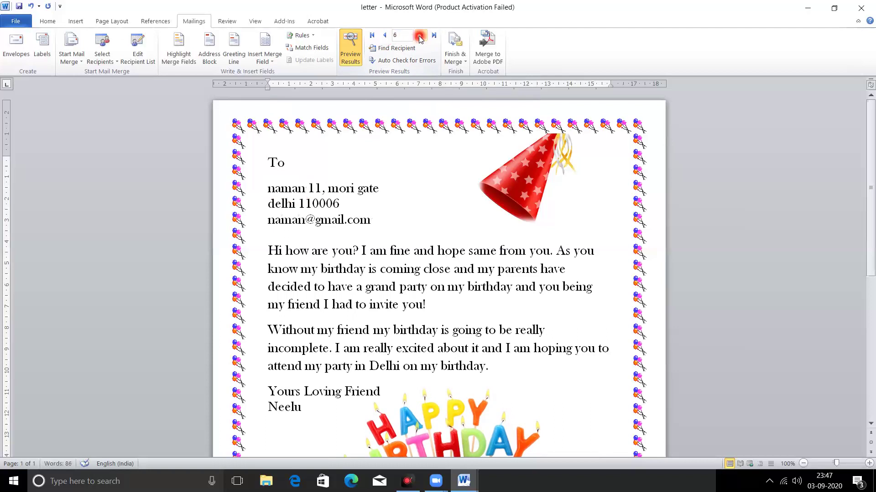
{"action": "left_click", "coordinate": [373, 36]}
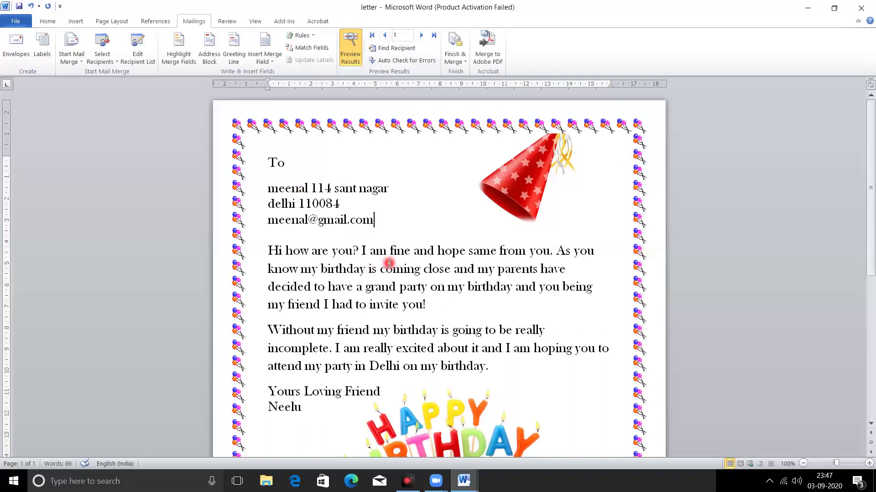
{"action": "left_click", "coordinate": [297, 204]}
{"action": "left_click", "coordinate": [105, 405]}
{"action": "left_click", "coordinate": [44, 462]}
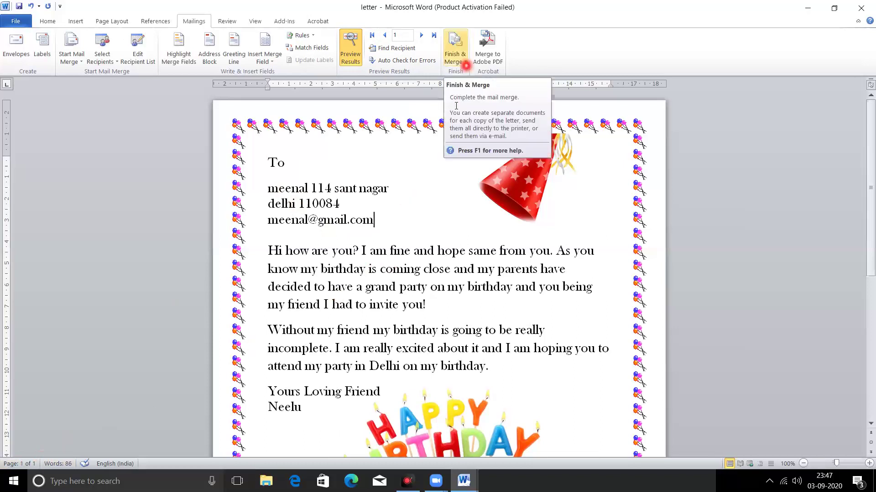
Step: Merge all records with Edit Individual Documents into the new six-letter document Letters1
{"action": "left_click", "coordinate": [463, 65]}
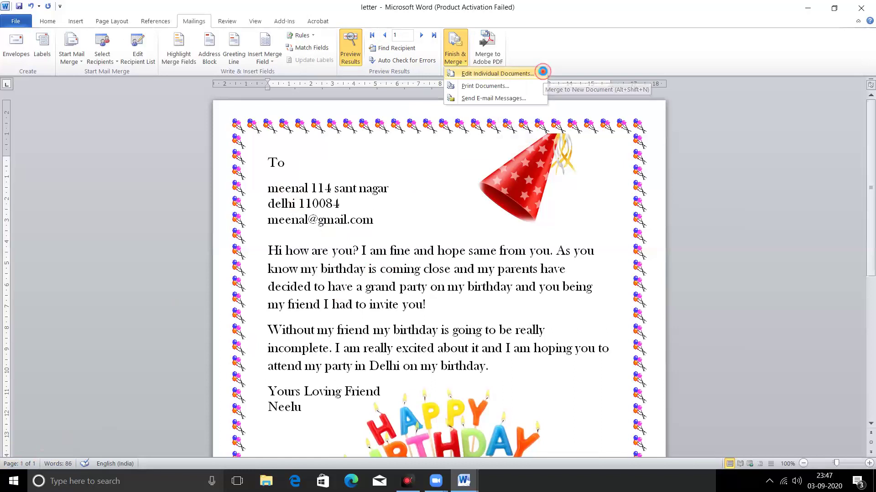
{"action": "left_click", "coordinate": [543, 74]}
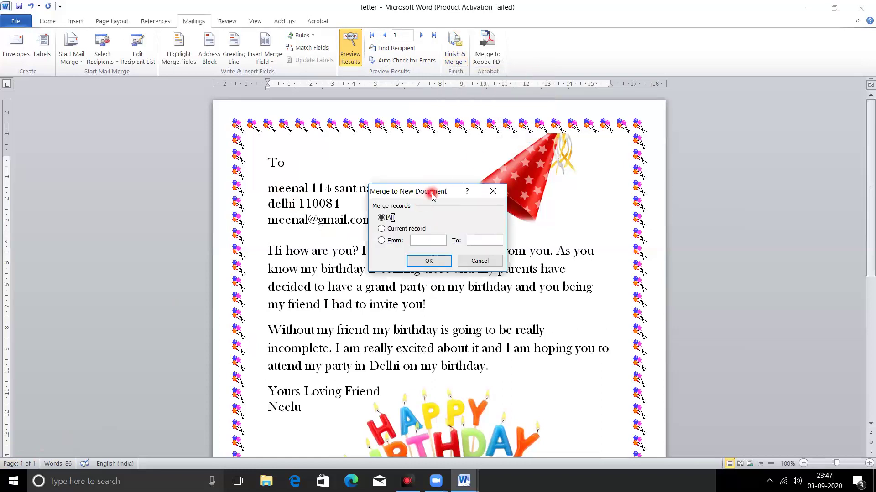
{"action": "left_click_drag", "start_coordinate": [432, 195], "coordinate": [455, 133]}
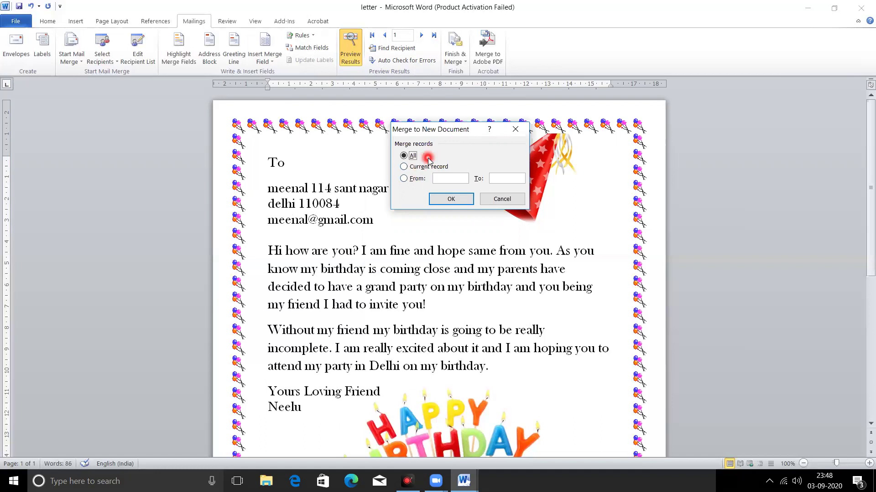
{"action": "left_click", "coordinate": [447, 197]}
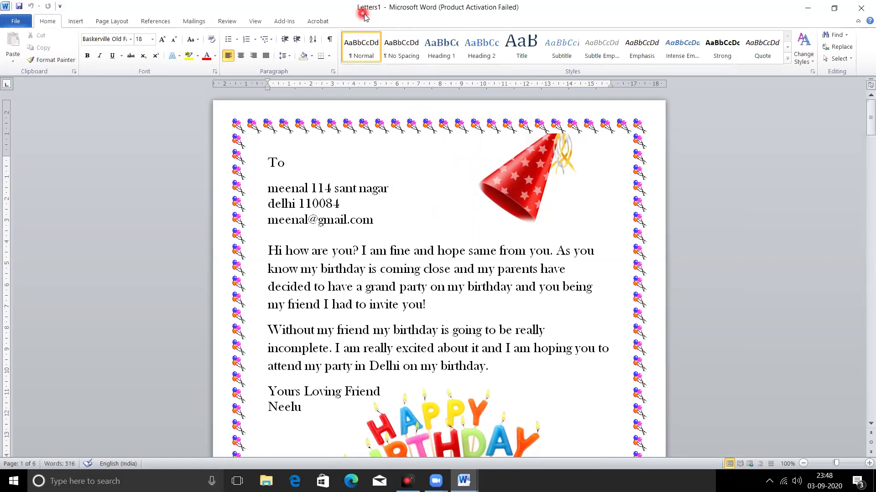
Step: In Letters1's Mailings tab, check Start Mail Merge and dismiss it without choosing a type
{"action": "left_click", "coordinate": [195, 23]}
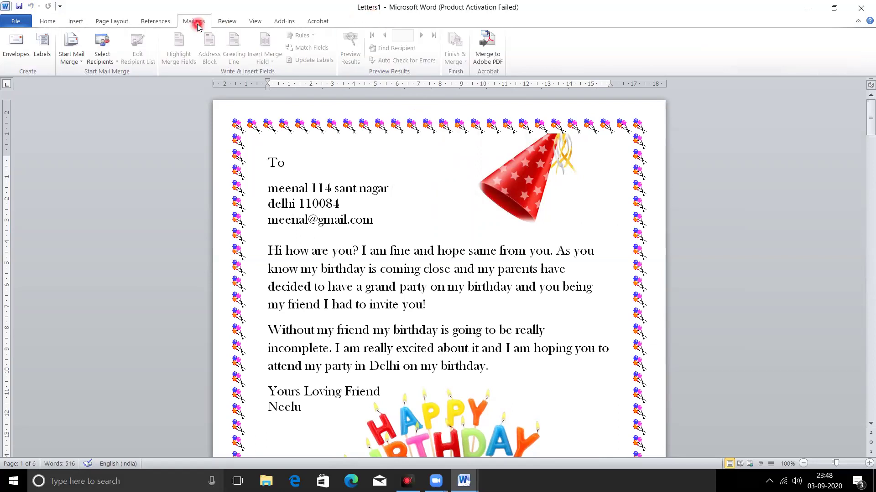
{"action": "left_click", "coordinate": [77, 58]}
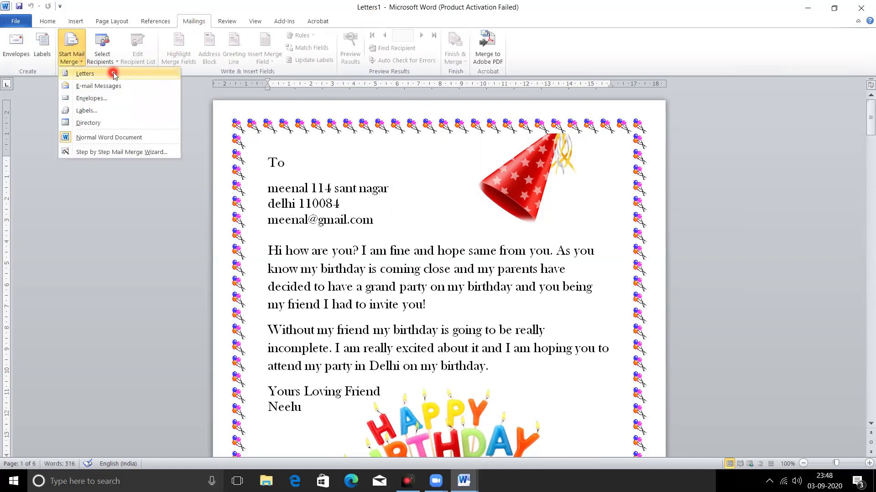
{"action": "left_click", "coordinate": [352, 10]}
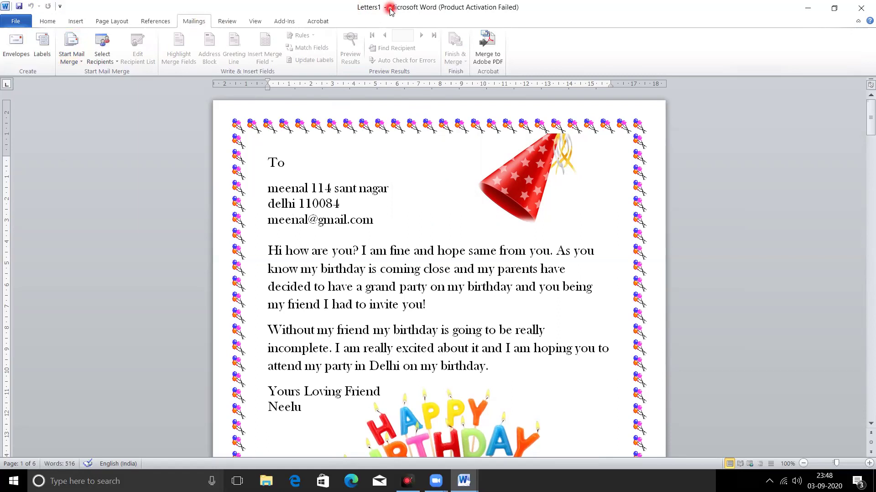
{"action": "left_click", "coordinate": [355, 221]}
{"action": "left_click", "coordinate": [177, 335]}
{"action": "left_click", "coordinate": [39, 456]}
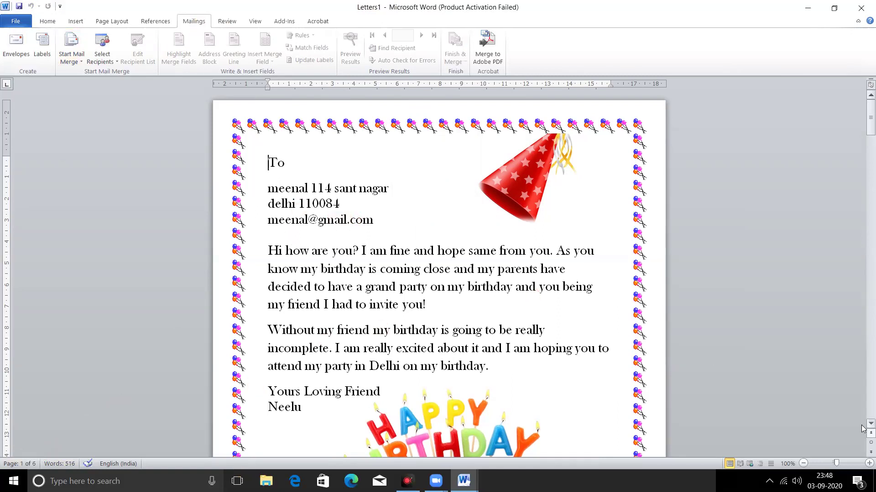
Step: Scroll down Letters1 to page 2 showing the second recipient's address
{"action": "scroll", "coordinate": [862, 429], "scroll_direction": "down", "scroll_amount": 2}
{"action": "scroll", "coordinate": [862, 428], "scroll_direction": "down", "scroll_amount": 1}
{"action": "scroll", "coordinate": [862, 429], "scroll_direction": "down", "scroll_amount": 1}
{"action": "scroll", "coordinate": [862, 429], "scroll_direction": "down", "scroll_amount": 1}
{"action": "scroll", "coordinate": [863, 428], "scroll_direction": "down", "scroll_amount": 1}
{"action": "scroll", "coordinate": [863, 428], "scroll_direction": "down", "scroll_amount": 1}
{"action": "scroll", "coordinate": [862, 429], "scroll_direction": "down", "scroll_amount": 1}
{"action": "scroll", "coordinate": [863, 429], "scroll_direction": "down", "scroll_amount": 1}
{"action": "scroll", "coordinate": [862, 429], "scroll_direction": "down", "scroll_amount": 1}
{"action": "scroll", "coordinate": [862, 429], "scroll_direction": "down", "scroll_amount": 1}
{"action": "scroll", "coordinate": [862, 429], "scroll_direction": "down", "scroll_amount": 2}
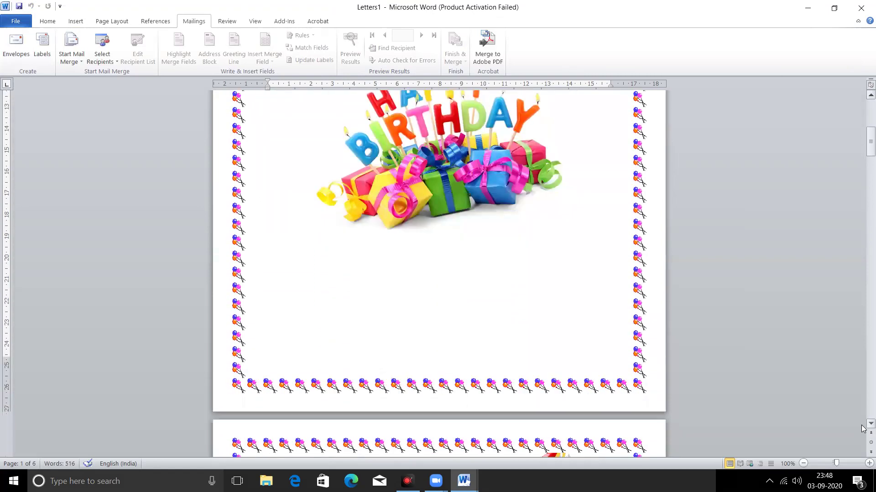
{"action": "scroll", "coordinate": [862, 428], "scroll_direction": "down", "scroll_amount": 3}
{"action": "scroll", "coordinate": [862, 428], "scroll_direction": "down", "scroll_amount": 2}
{"action": "scroll", "coordinate": [862, 429], "scroll_direction": "down", "scroll_amount": 4}
{"action": "scroll", "coordinate": [862, 429], "scroll_direction": "down", "scroll_amount": 1}
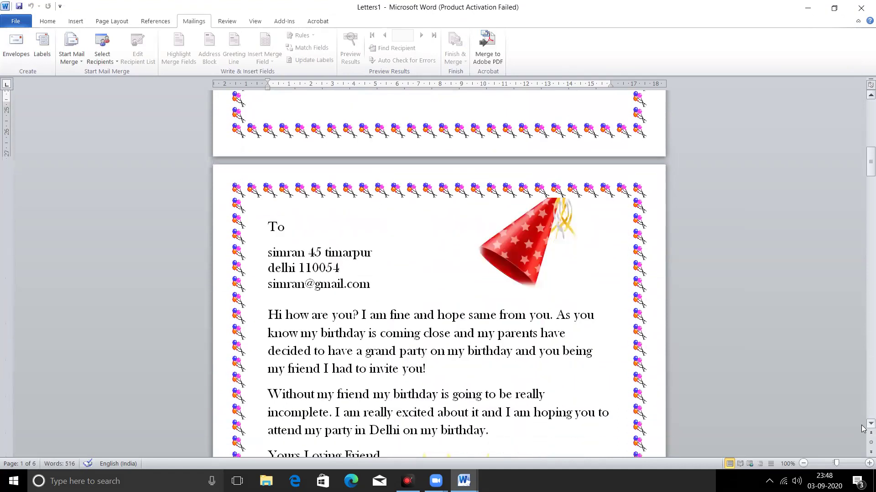
{"action": "scroll", "coordinate": [862, 429], "scroll_direction": "down", "scroll_amount": 1}
{"action": "scroll", "coordinate": [863, 428], "scroll_direction": "down", "scroll_amount": 3}
{"action": "scroll", "coordinate": [862, 429], "scroll_direction": "down", "scroll_amount": 1}
{"action": "scroll", "coordinate": [863, 429], "scroll_direction": "down", "scroll_amount": 3}
{"action": "scroll", "coordinate": [862, 429], "scroll_direction": "down", "scroll_amount": 1}
{"action": "scroll", "coordinate": [862, 429], "scroll_direction": "down", "scroll_amount": 3}
{"action": "scroll", "coordinate": [862, 429], "scroll_direction": "down", "scroll_amount": 4}
{"action": "scroll", "coordinate": [862, 428], "scroll_direction": "down", "scroll_amount": 3}
{"action": "scroll", "coordinate": [862, 429], "scroll_direction": "down", "scroll_amount": 2}
{"action": "scroll", "coordinate": [863, 429], "scroll_direction": "down", "scroll_amount": 2}
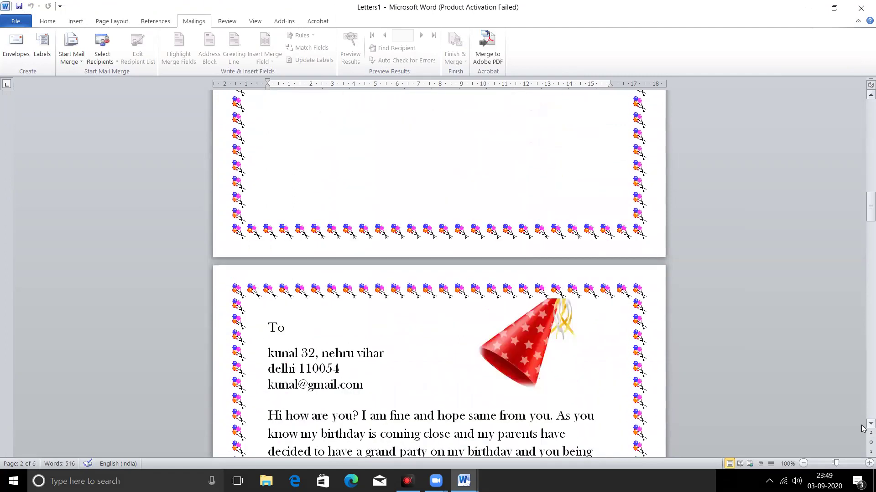
{"action": "scroll", "coordinate": [862, 370], "scroll_direction": "down", "scroll_amount": 10}
{"action": "scroll", "coordinate": [862, 370], "scroll_direction": "down", "scroll_amount": 8}
{"action": "scroll", "coordinate": [862, 370], "scroll_direction": "down", "scroll_amount": 3}
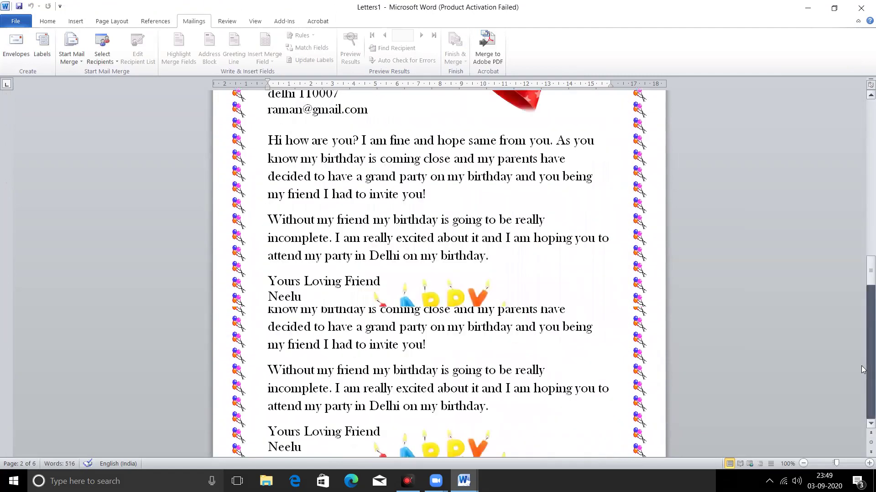
Step: Zoom Letters1 out to 50% with three letters per row, back at the top
{"action": "double_click", "coordinate": [804, 464]}
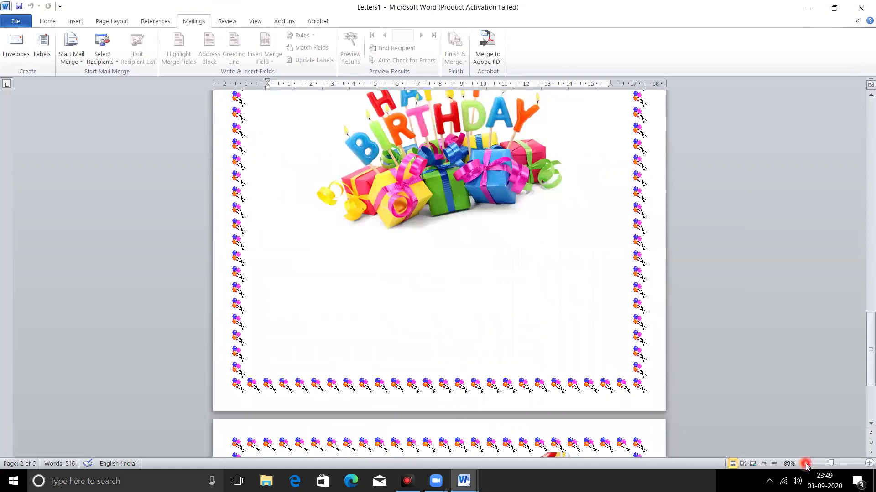
{"action": "double_click", "coordinate": [804, 464]}
{"action": "left_click", "coordinate": [805, 464]}
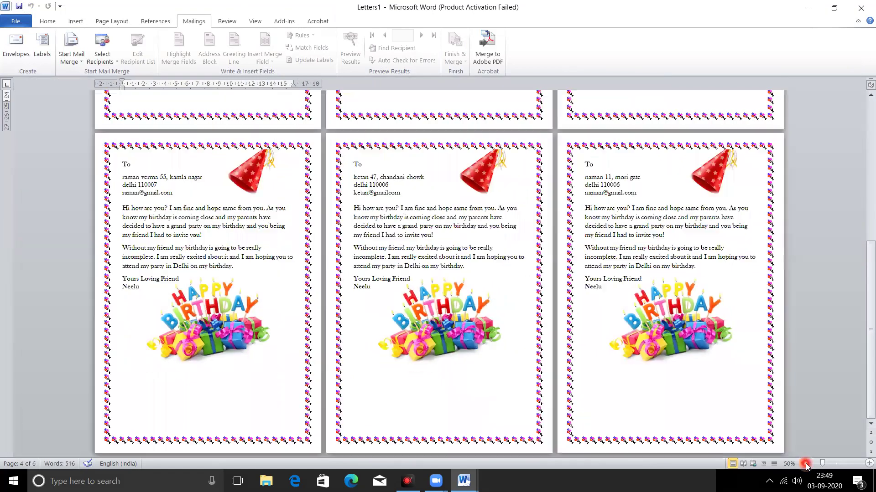
{"action": "mouse_move", "coordinate": [862, 225]}
{"action": "left_mouse_down"}
{"action": "mouse_move", "coordinate": [862, 141]}
{"action": "mouse_move", "coordinate": [862, 377]}
{"action": "left_mouse_up"}
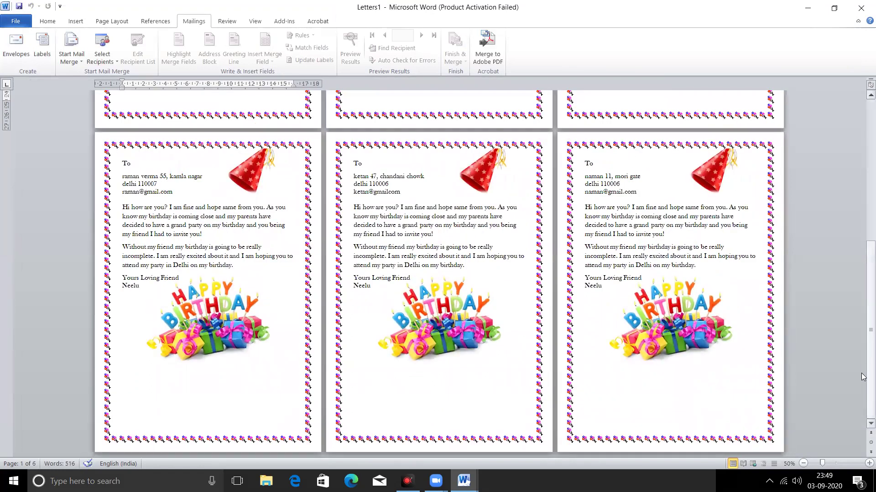
{"action": "left_click", "coordinate": [863, 212]}
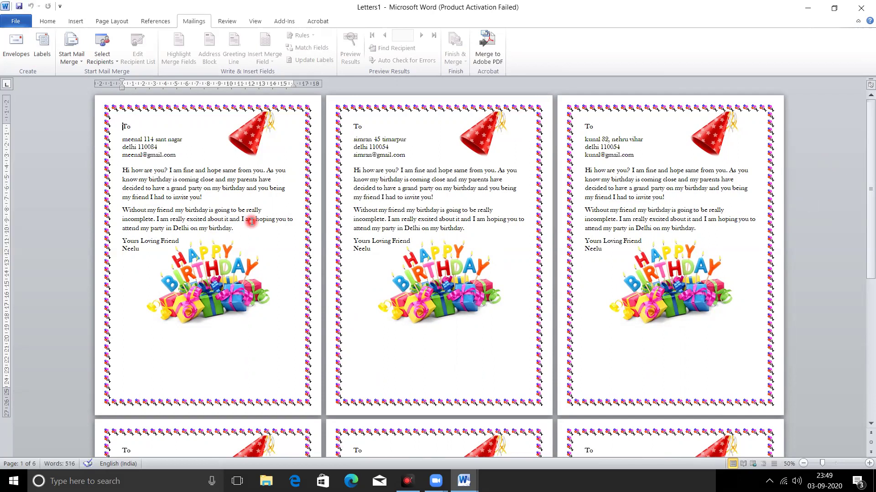
Step: Open the Start Mail Merge list and close it without choosing
{"action": "left_click", "coordinate": [81, 59]}
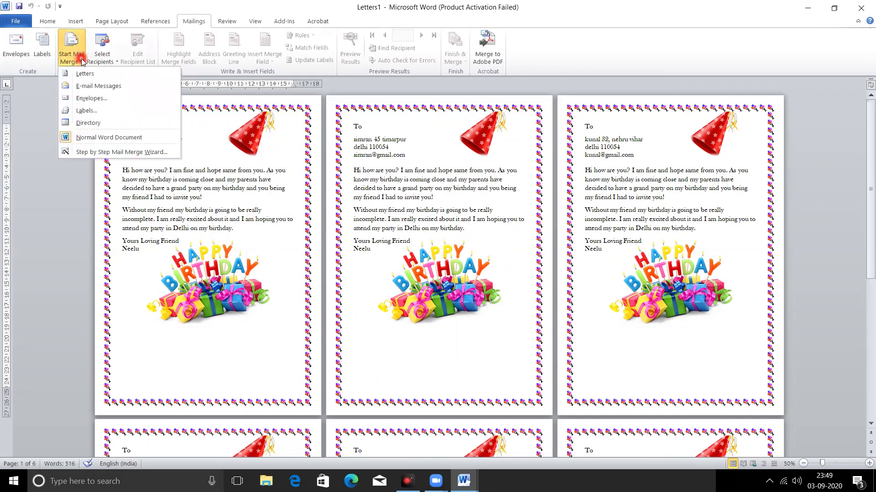
{"action": "left_click", "coordinate": [38, 134]}
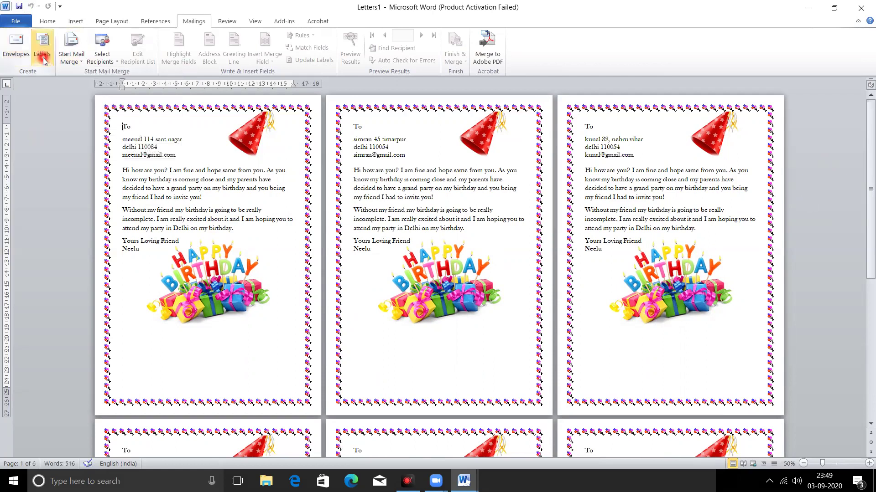
{"action": "left_click", "coordinate": [84, 189]}
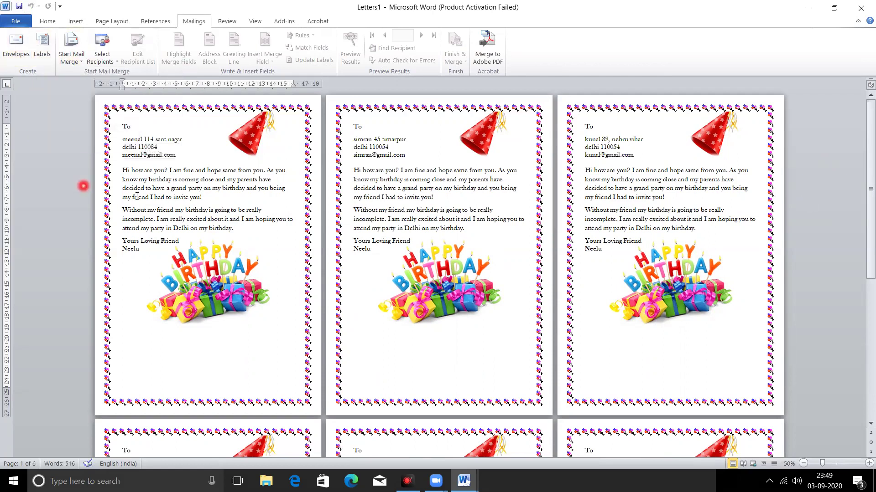